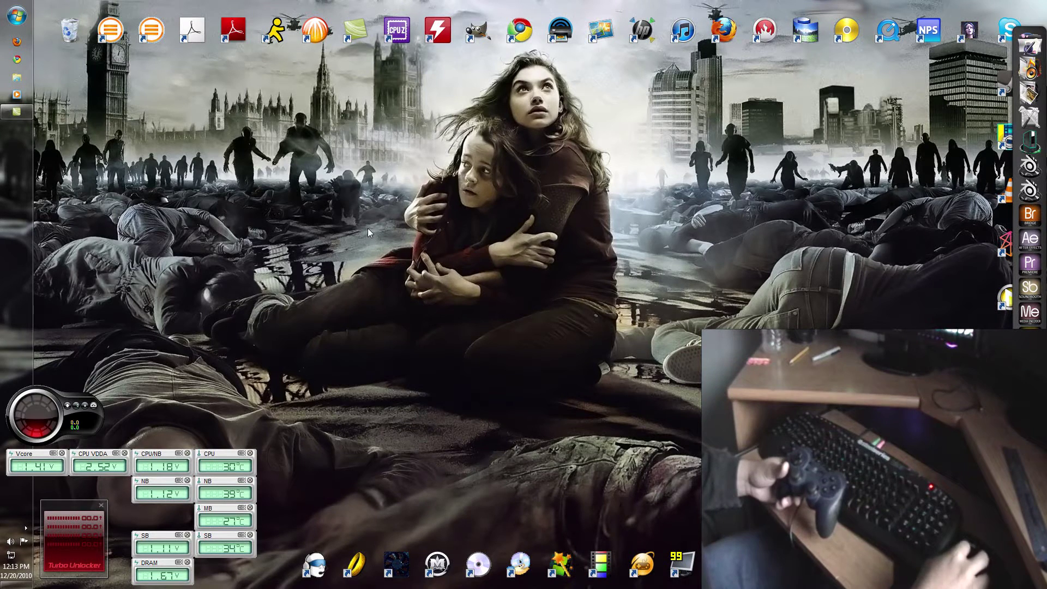
# Open Windows Explorer from the taskbar, showing the five Libraries.
pyautogui.click(17, 78)
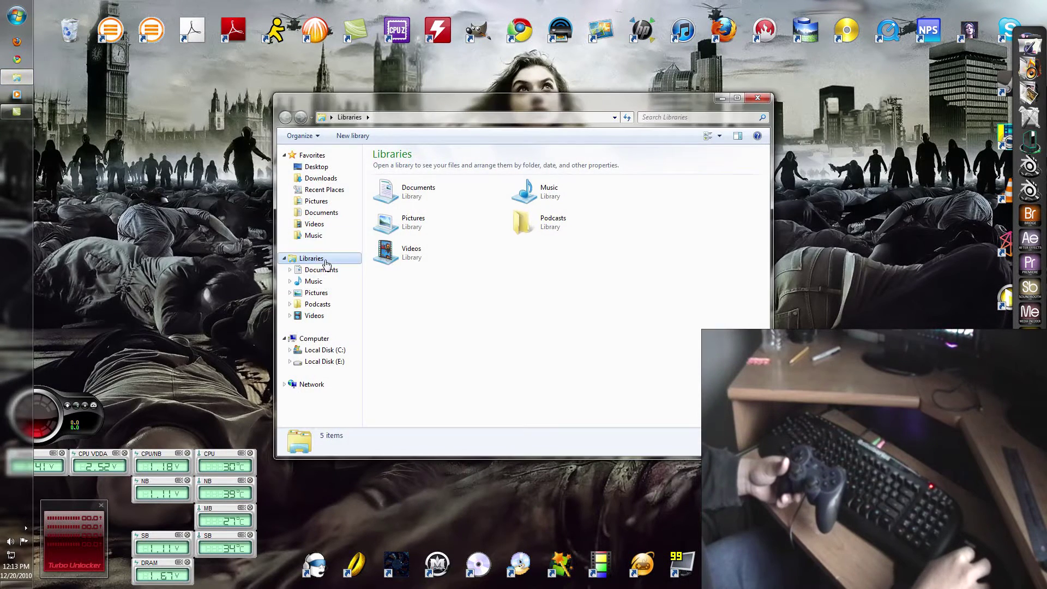
# Run the Xpadder application from Downloads\Xpadder_v5.6\Xpadder_v5.6.
pyautogui.click(319, 180)
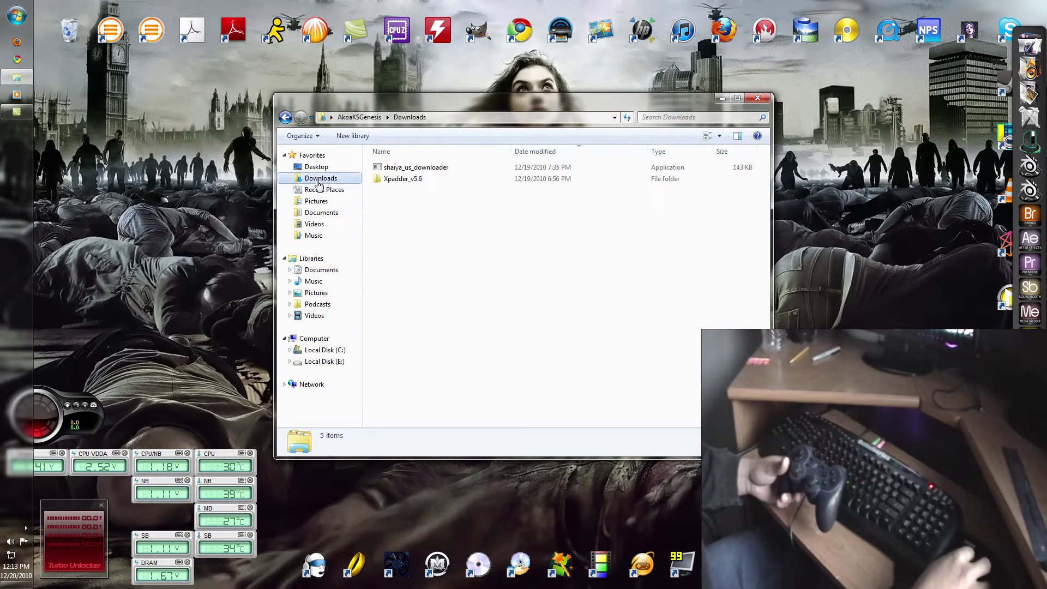
pyautogui.doubleClick(424, 183)
pyautogui.click(415, 173)
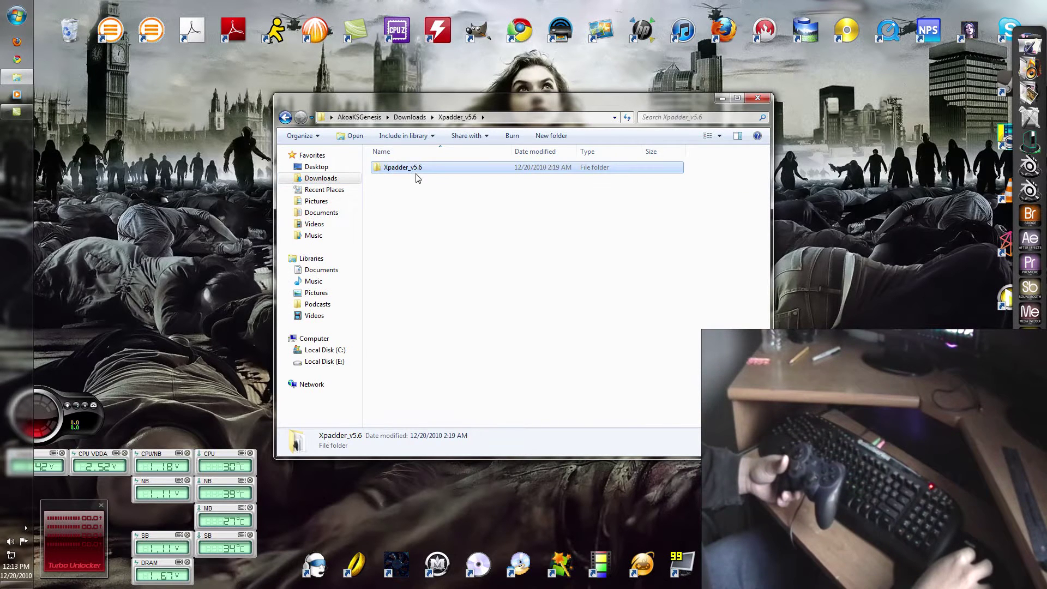
pyautogui.doubleClick(419, 169)
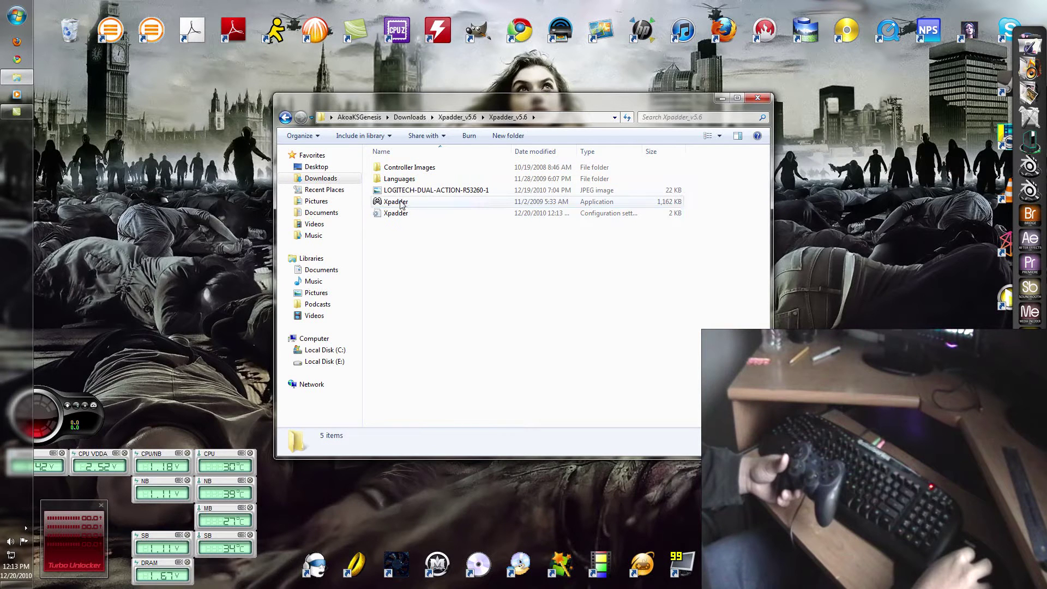
pyautogui.doubleClick(397, 203)
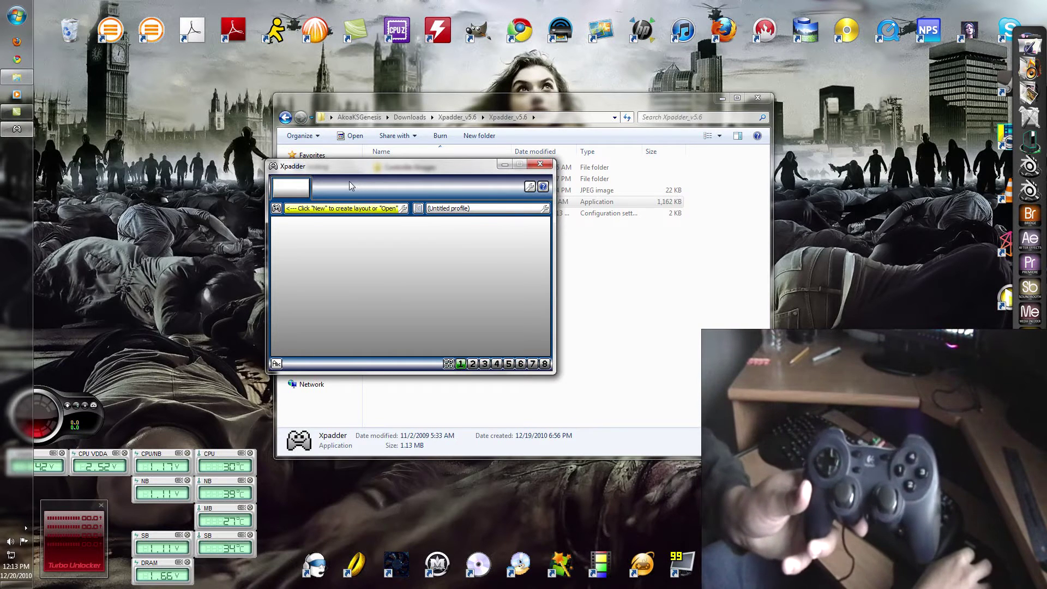
# Create a new controller layout using the Logitech_Dual_Action picture from Controller Images.
pyautogui.click(276, 208)
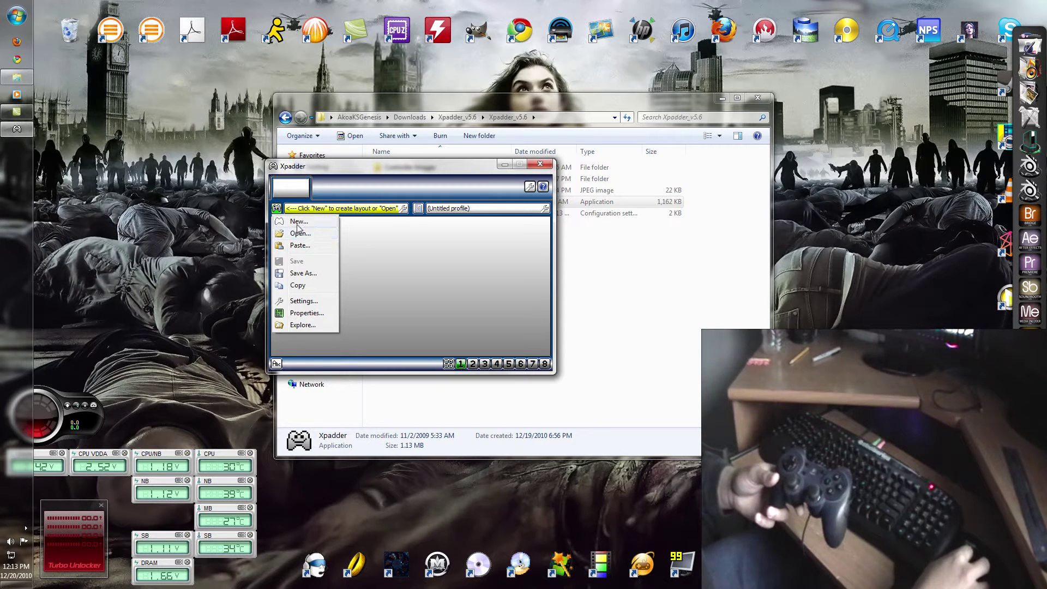
pyautogui.click(298, 222)
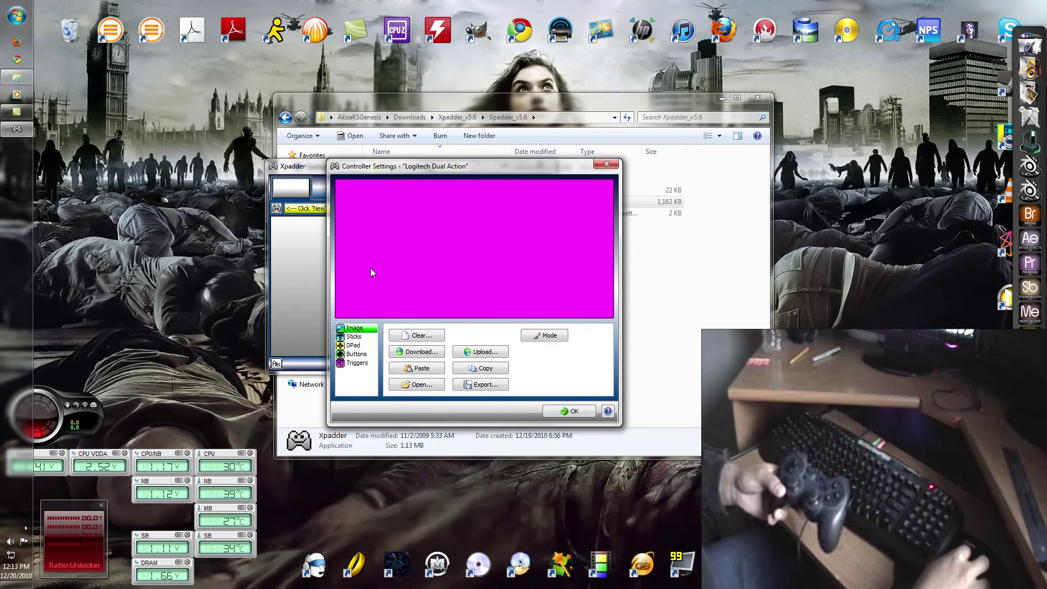
pyautogui.click(421, 385)
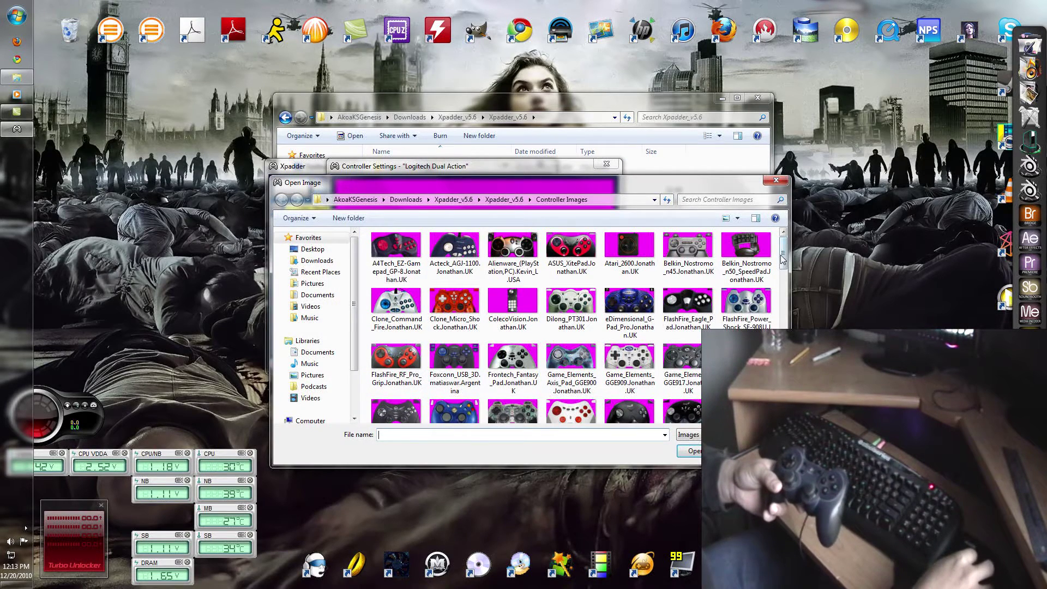
pyautogui.moveTo(783, 252); pyautogui.dragTo(783, 311)
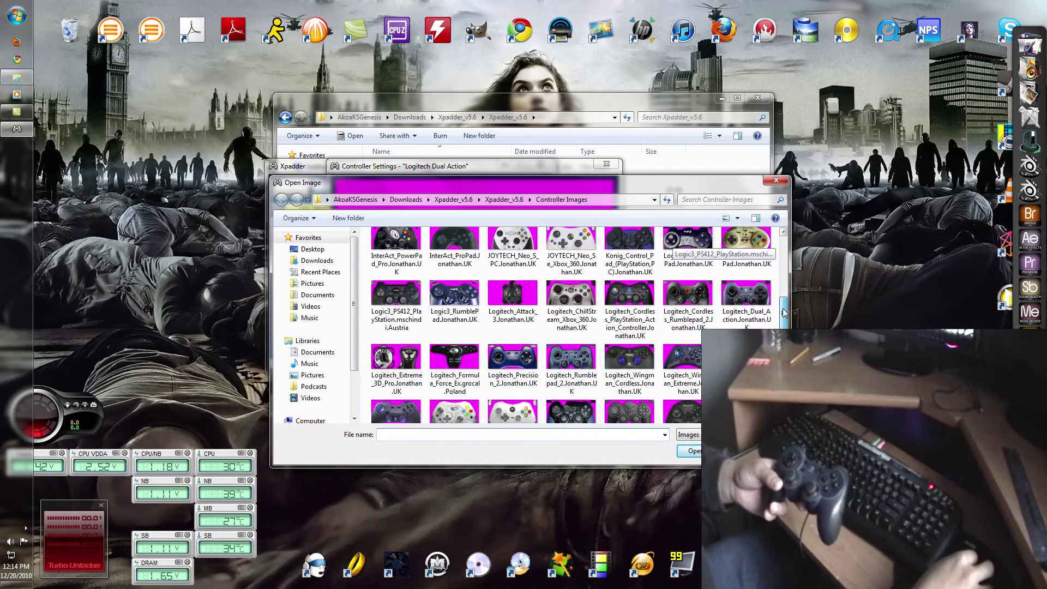
pyautogui.doubleClick(746, 302)
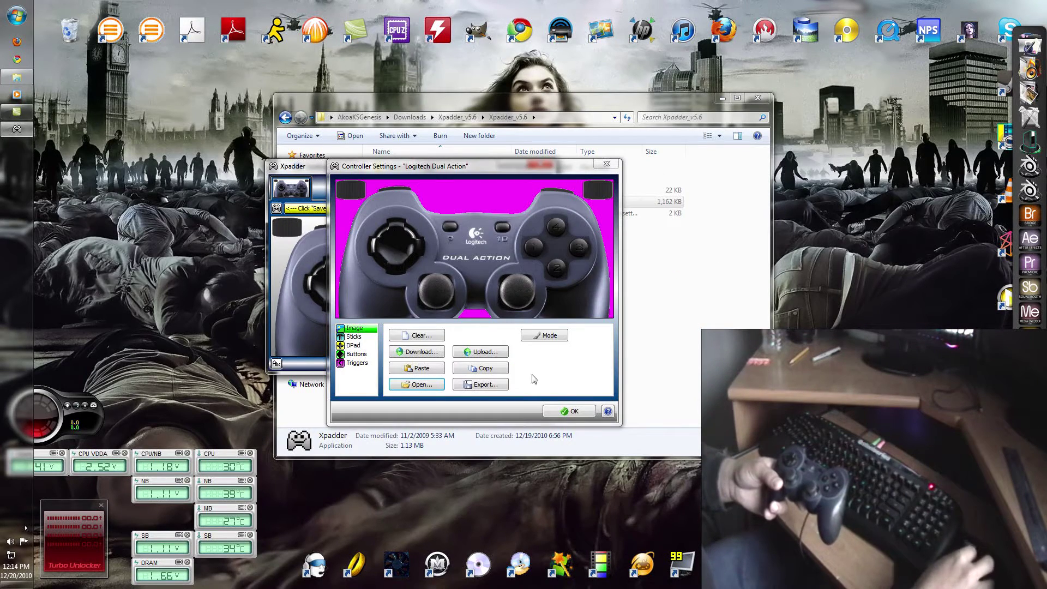
# Enable Stick 1 and Stick 2 and drag their markers onto the pictured left and right sticks.
pyautogui.click(354, 337)
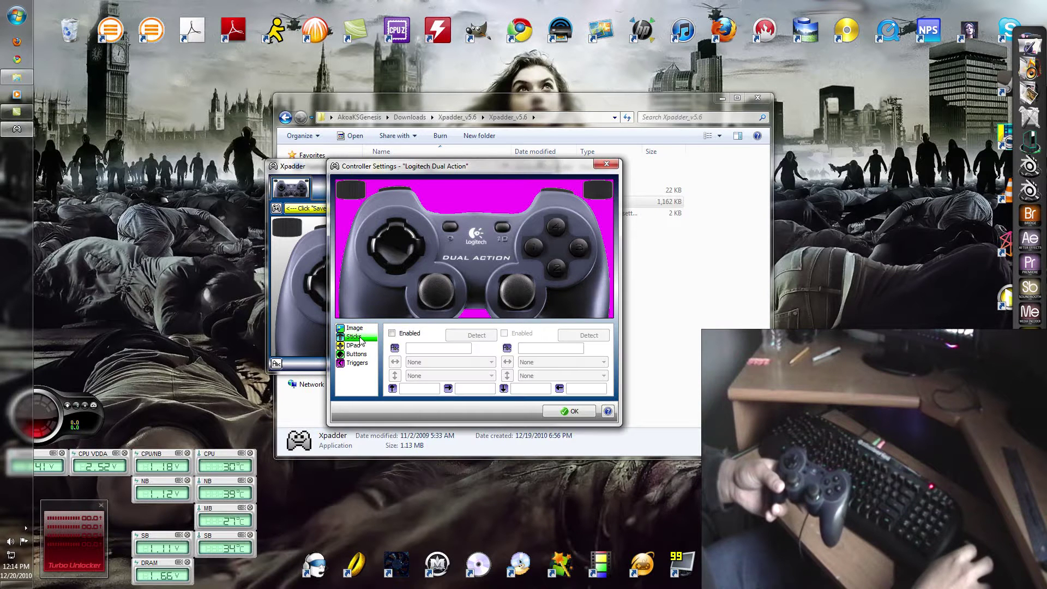
pyautogui.click(392, 333)
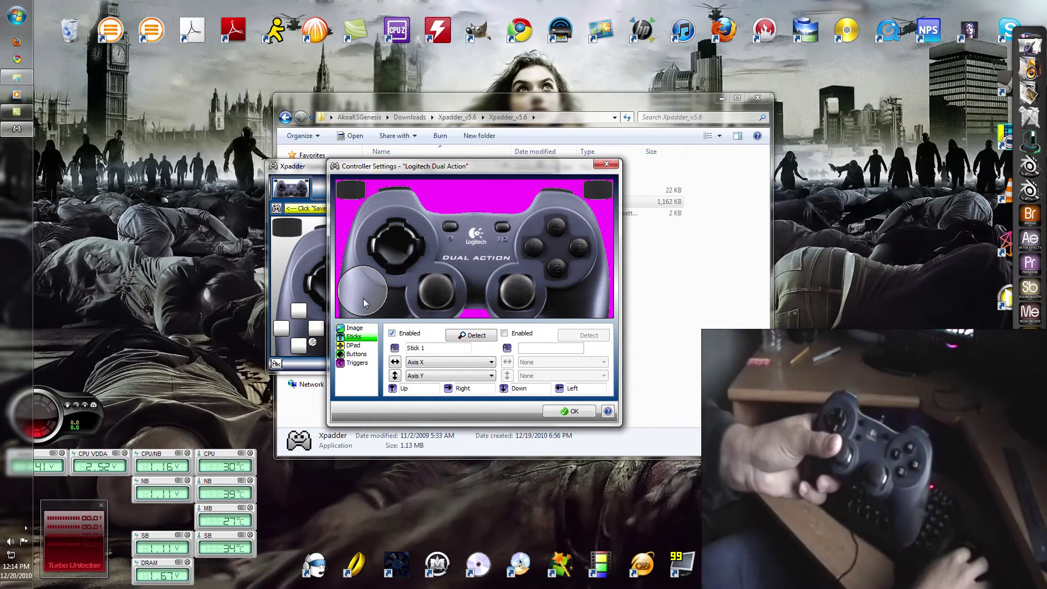
pyautogui.moveTo(364, 303); pyautogui.dragTo(429, 303)
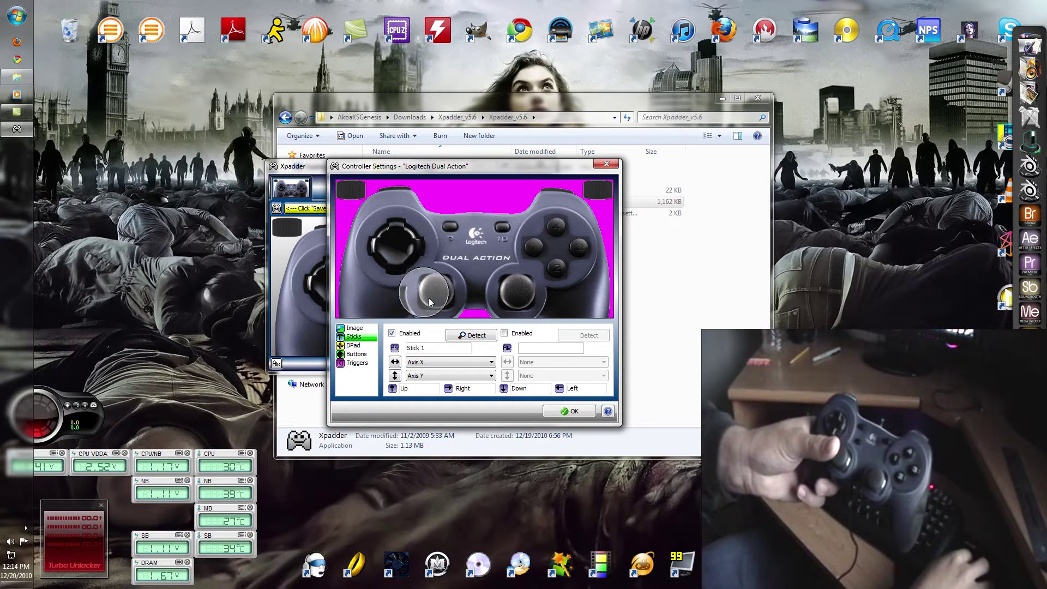
pyautogui.click(504, 333)
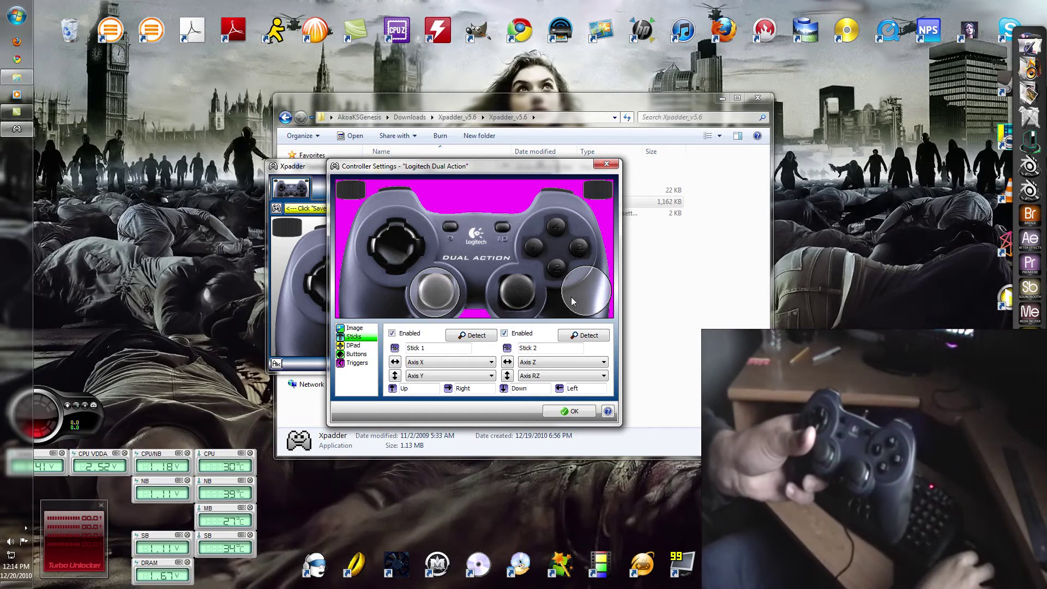
pyautogui.moveTo(575, 302); pyautogui.dragTo(509, 309)
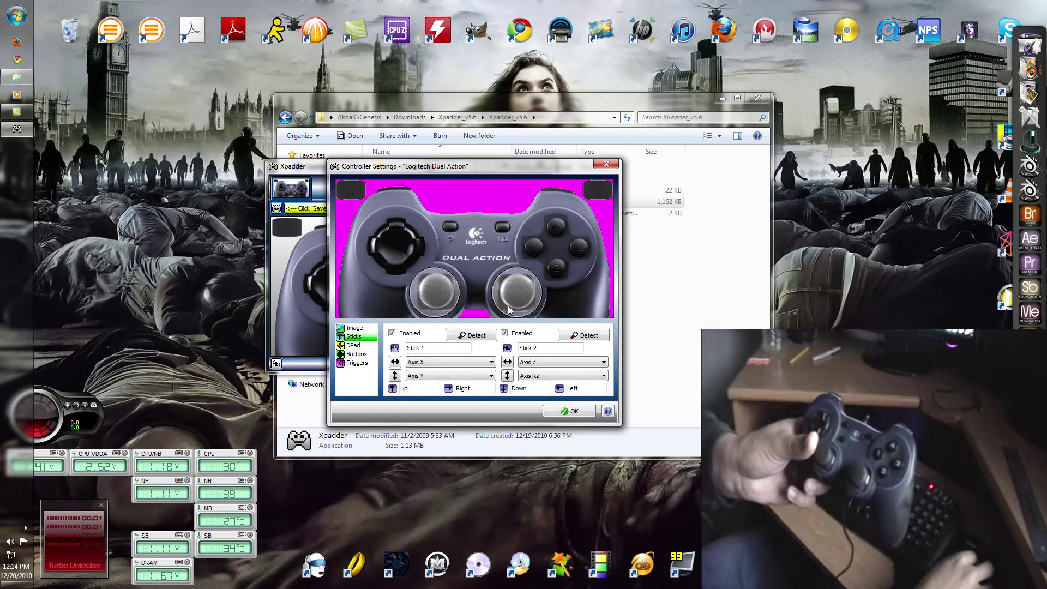
# Enable and detect the D-pad directions, then move to the Buttons page.
pyautogui.click(354, 345)
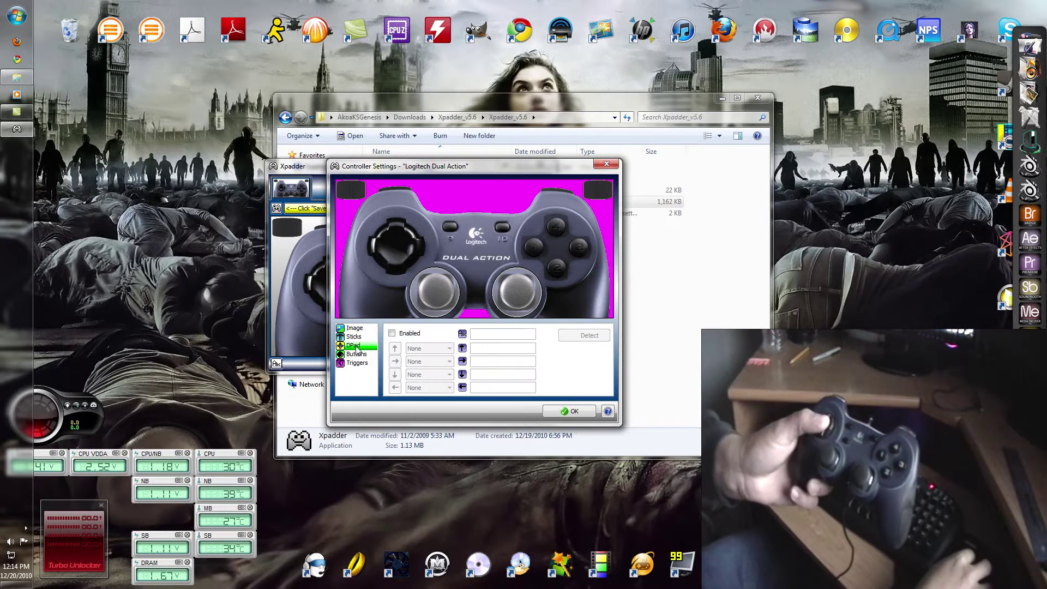
pyautogui.click(391, 334)
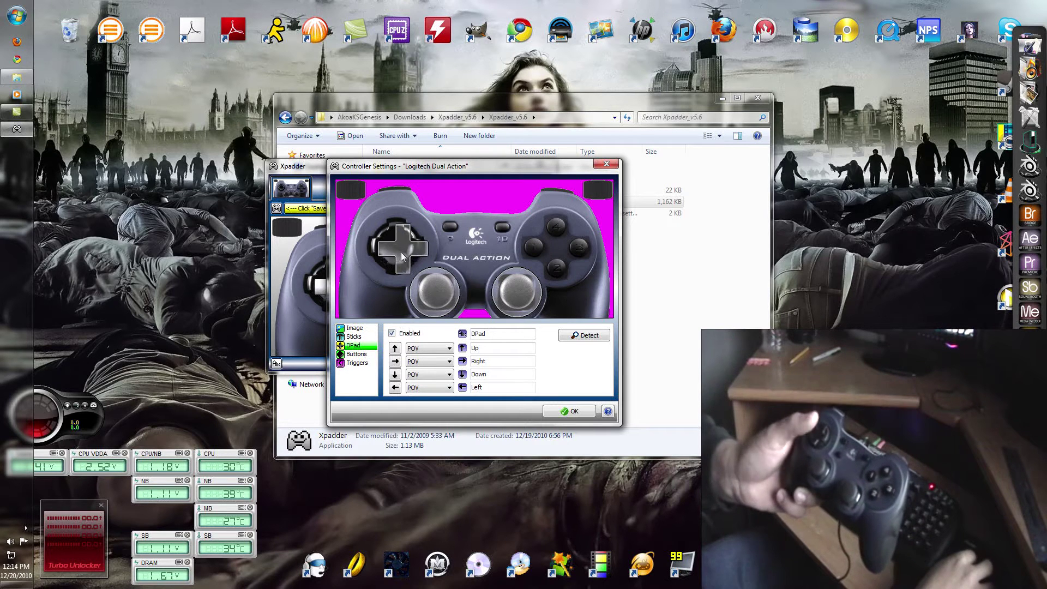
pyautogui.click(366, 354)
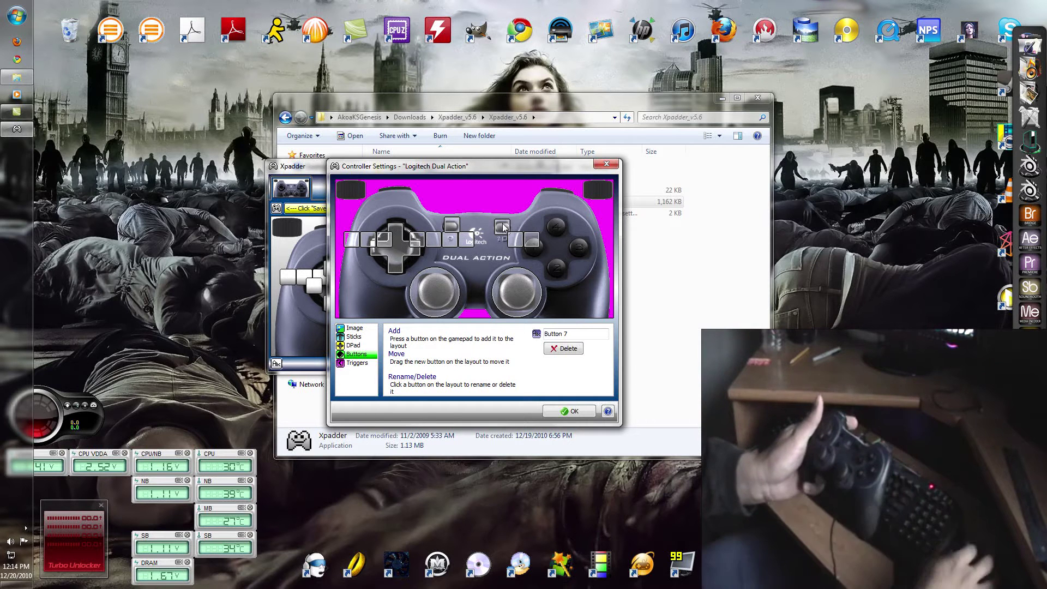
# Drag Buttons 7 and 8 onto the top triggers and Buttons 5 and 6 onto the shoulders.
pyautogui.moveTo(437, 220); pyautogui.dragTo(354, 189)
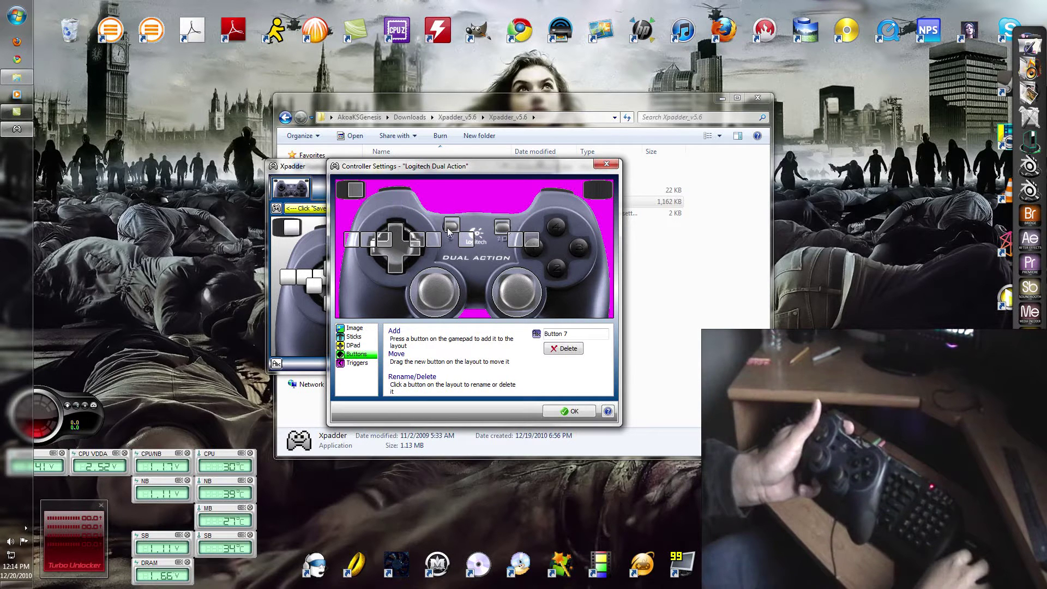
pyautogui.moveTo(462, 236); pyautogui.dragTo(601, 186)
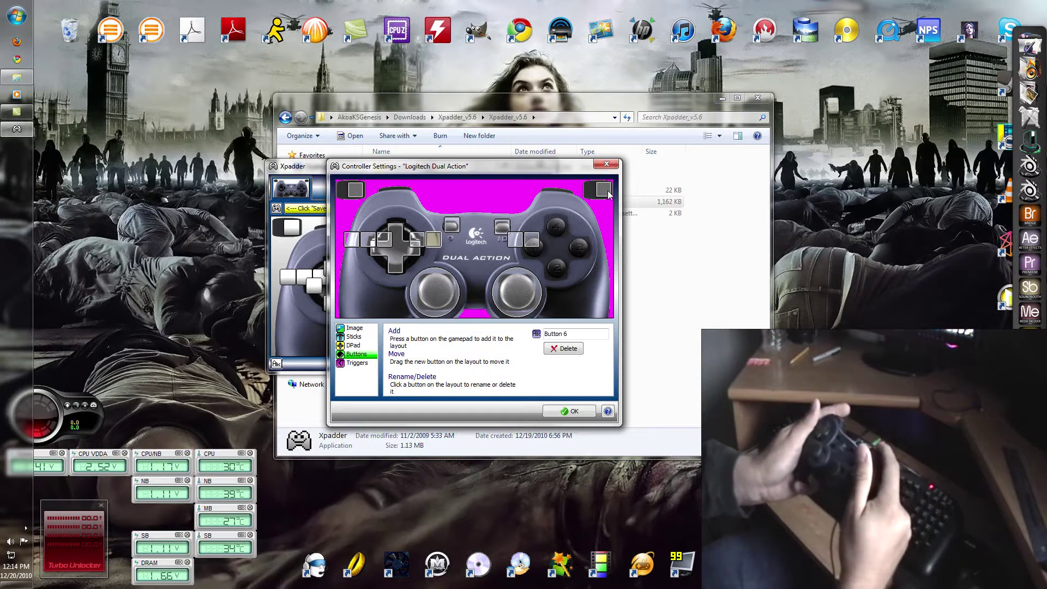
pyautogui.moveTo(418, 234); pyautogui.dragTo(399, 191)
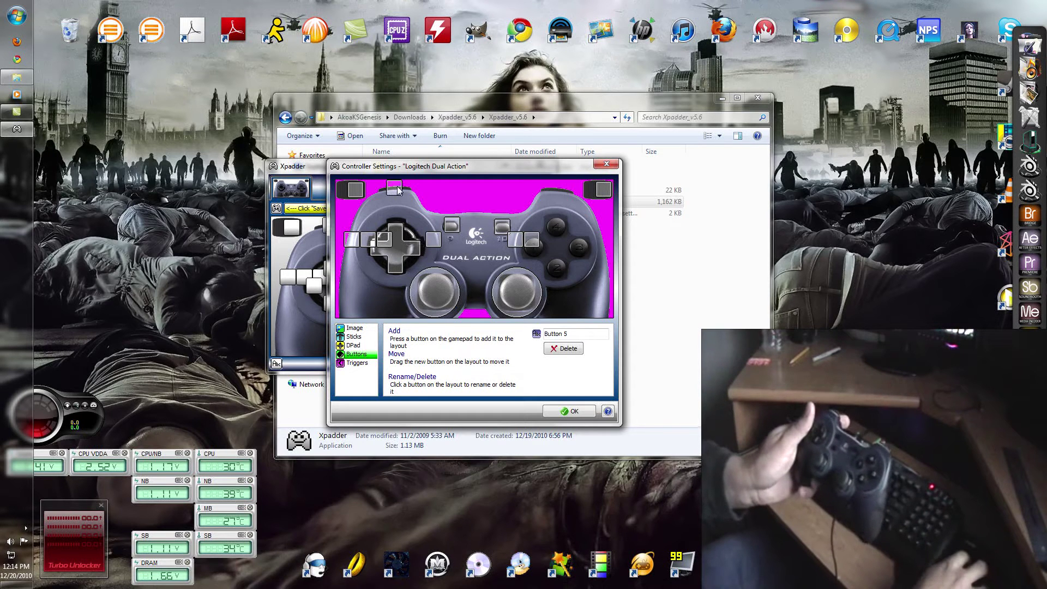
pyautogui.moveTo(547, 218); pyautogui.dragTo(557, 189)
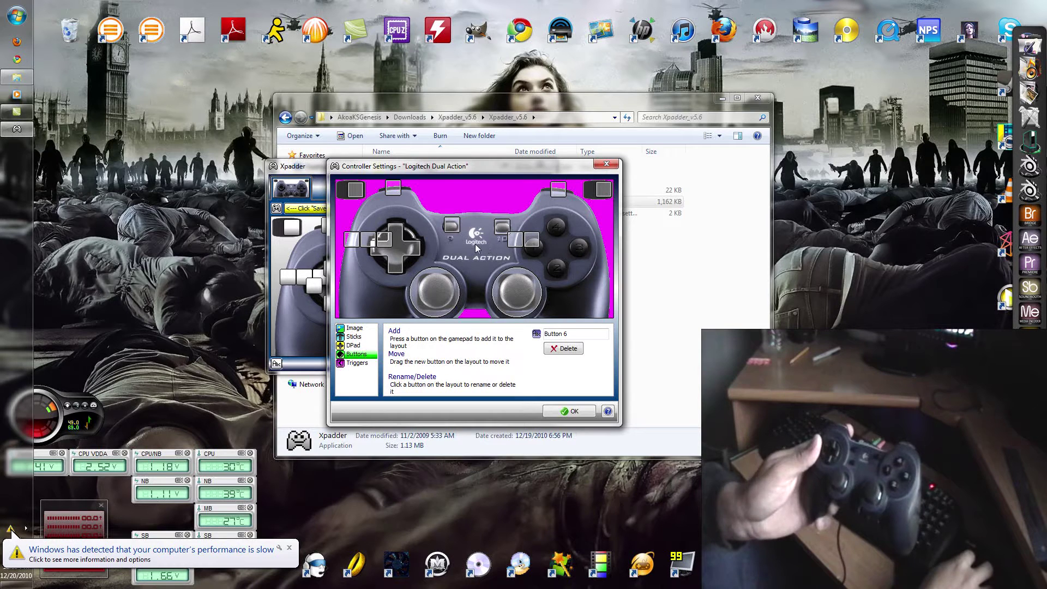
# Close and reopen the controller settings, returning to the Buttons page.
pyautogui.click(569, 410)
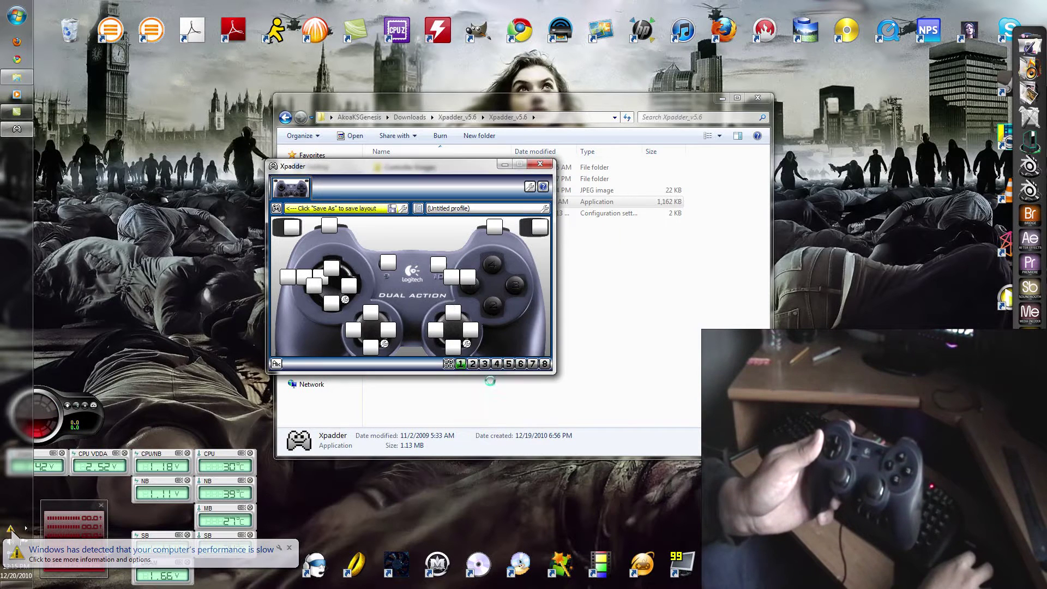
pyautogui.click(276, 208)
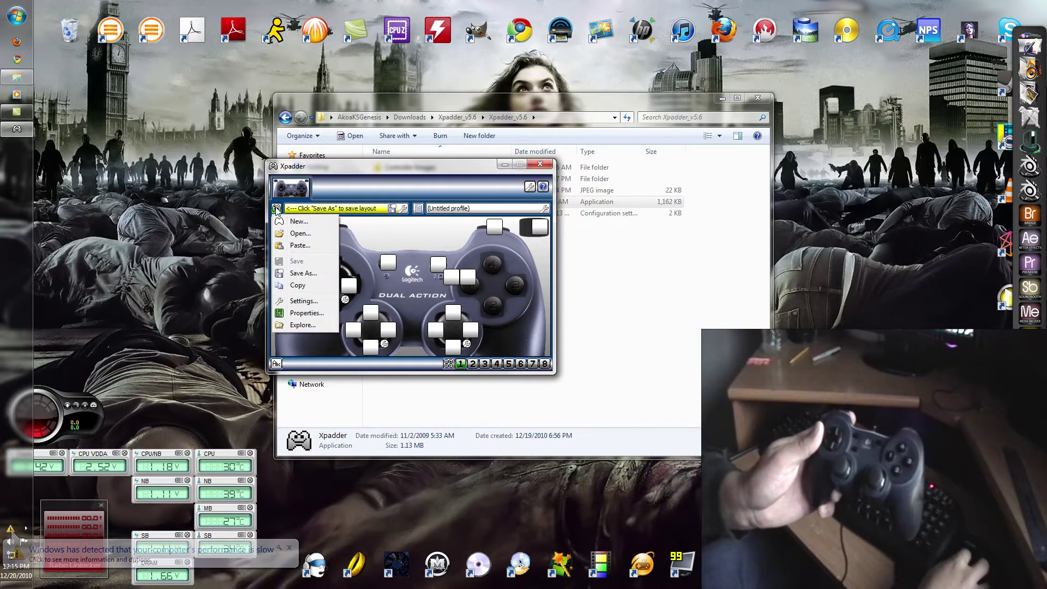
pyautogui.click(303, 301)
pyautogui.click(355, 355)
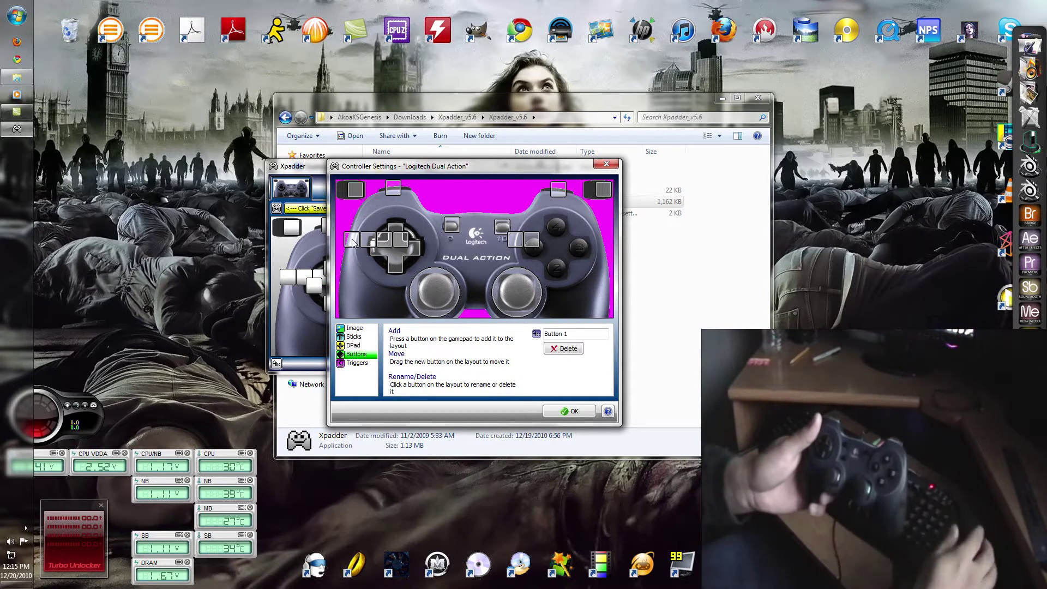
# Place Buttons 1, 2 and 4 on the face buttons and Button 12 on the right stick.
pyautogui.moveTo(353, 240); pyautogui.dragTo(427, 288)
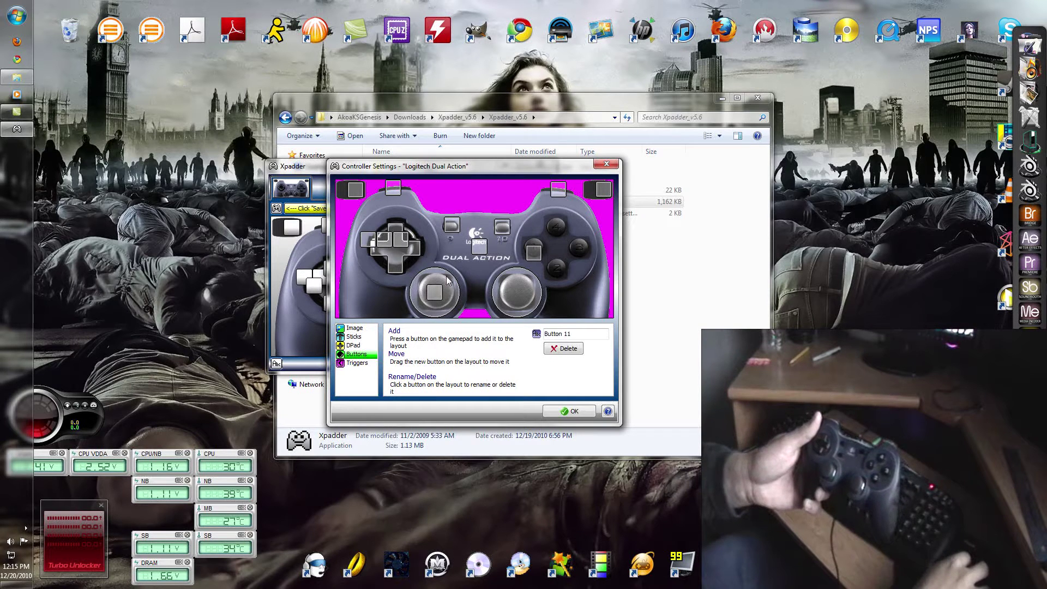
pyautogui.moveTo(480, 248); pyautogui.dragTo(518, 293)
pyautogui.moveTo(370, 241); pyautogui.dragTo(579, 248)
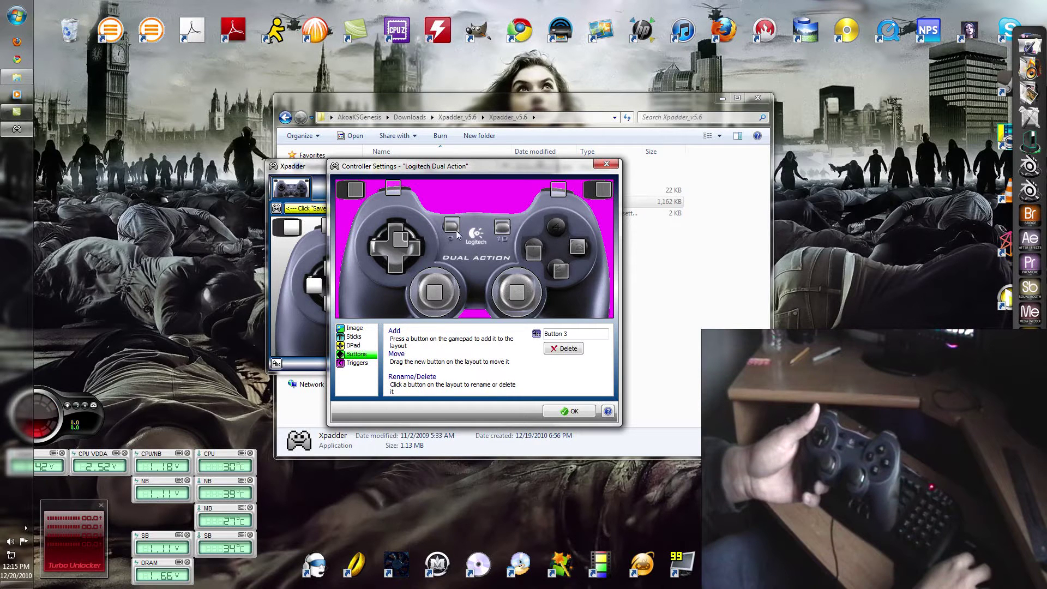
pyautogui.moveTo(400, 239); pyautogui.dragTo(565, 228)
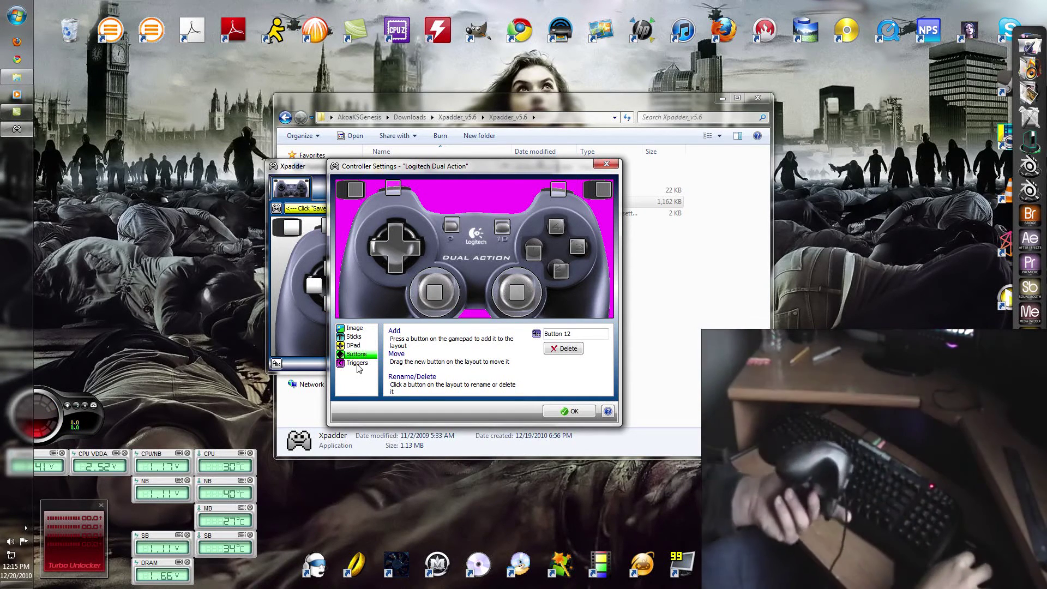
pyautogui.click(538, 250)
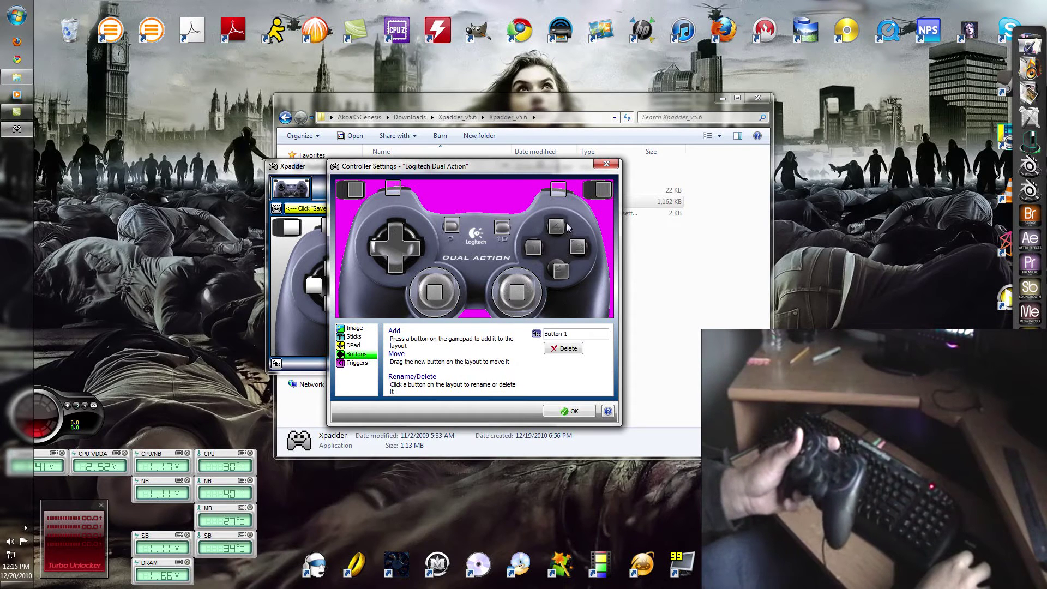
pyautogui.click(559, 271)
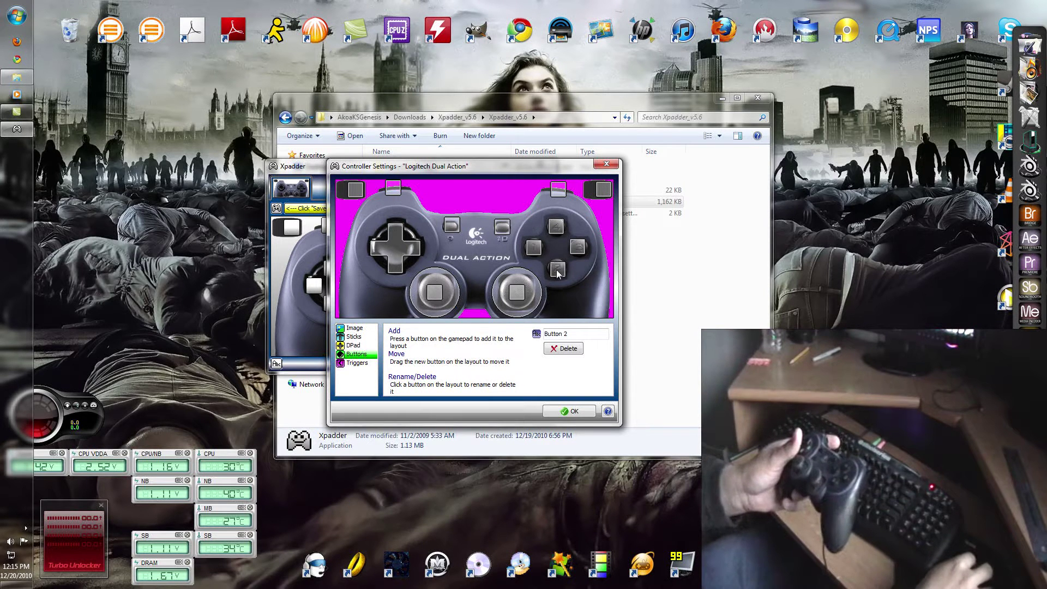
pyautogui.click(357, 362)
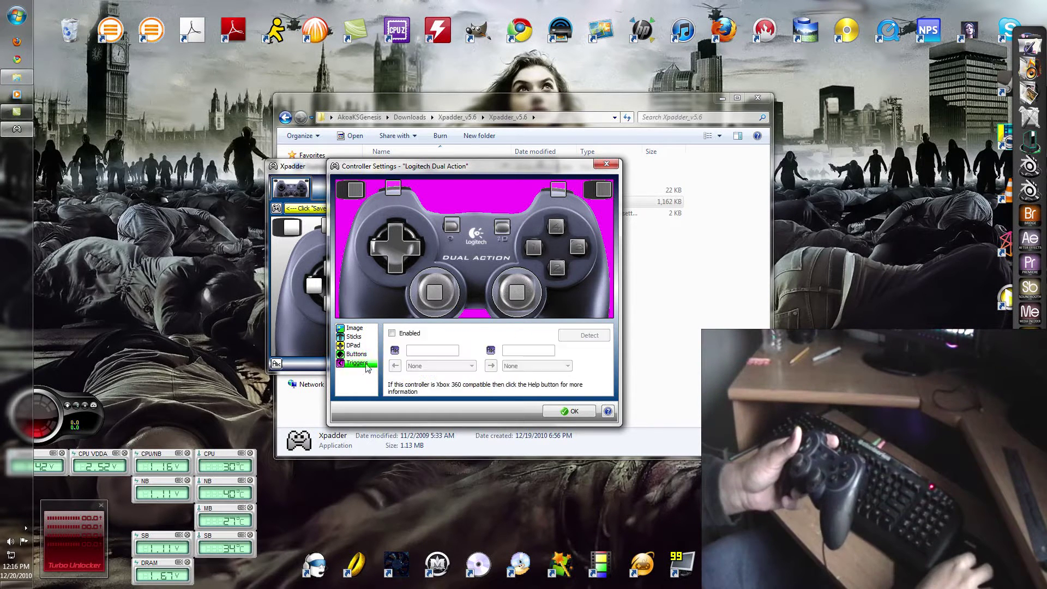
# Assign up, down, left and right arrow movements to Stick 1's four directions.
pyautogui.click(568, 411)
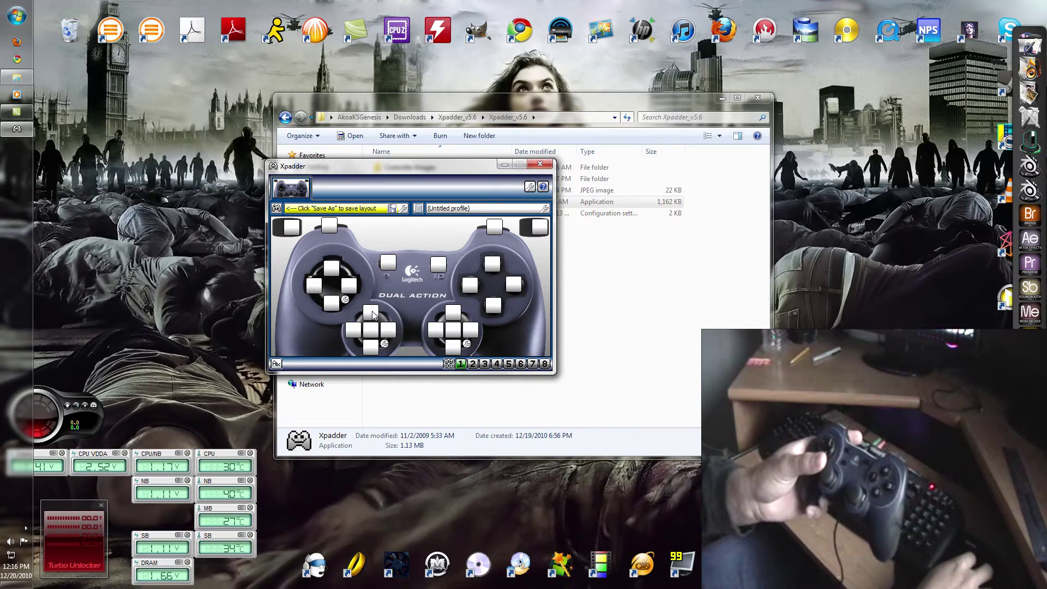
pyautogui.click(370, 313)
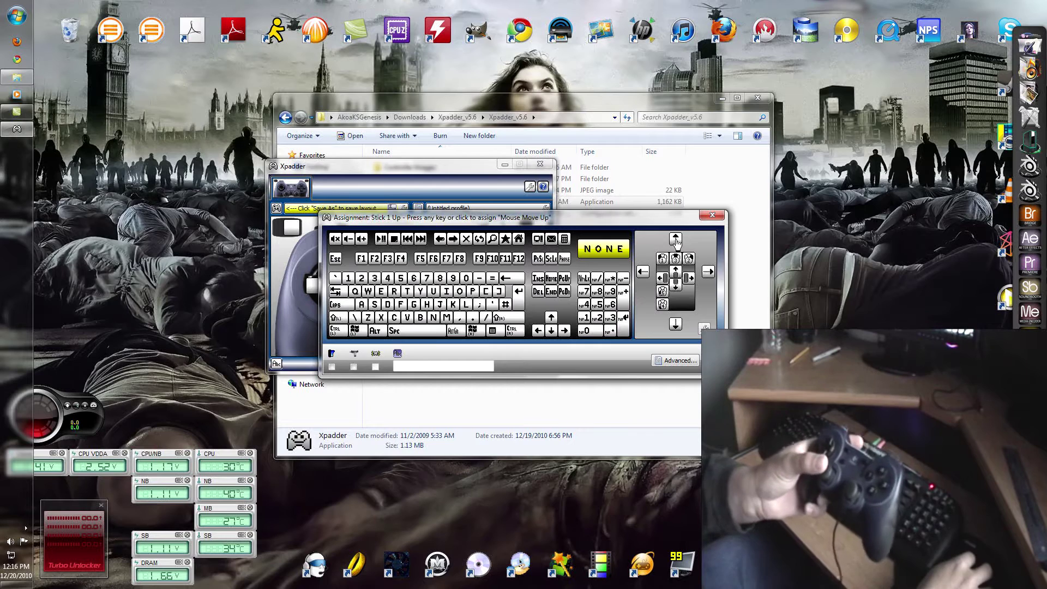
pyautogui.click(675, 240)
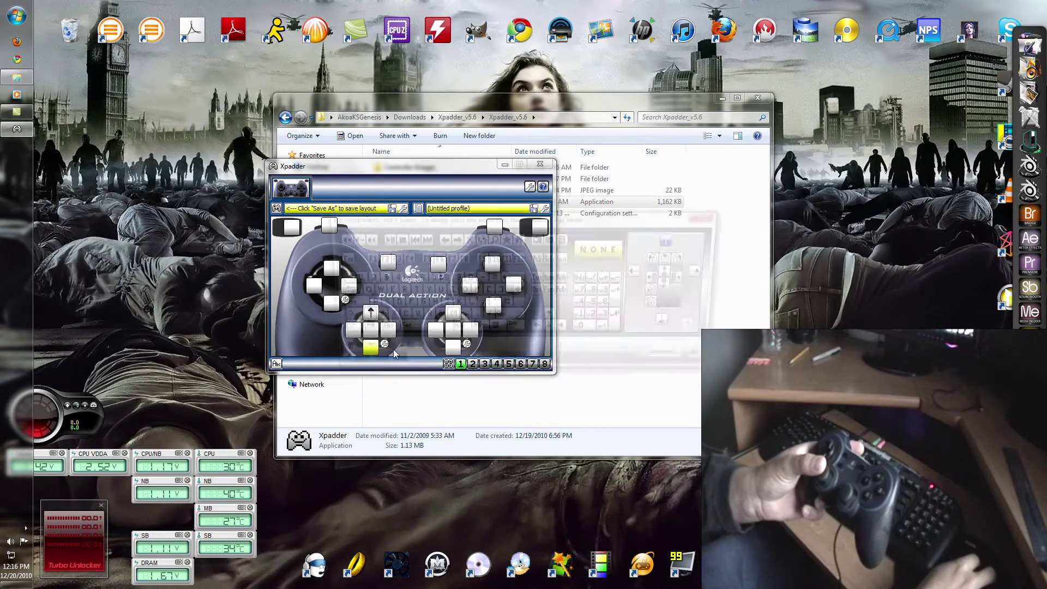
pyautogui.press('Left')
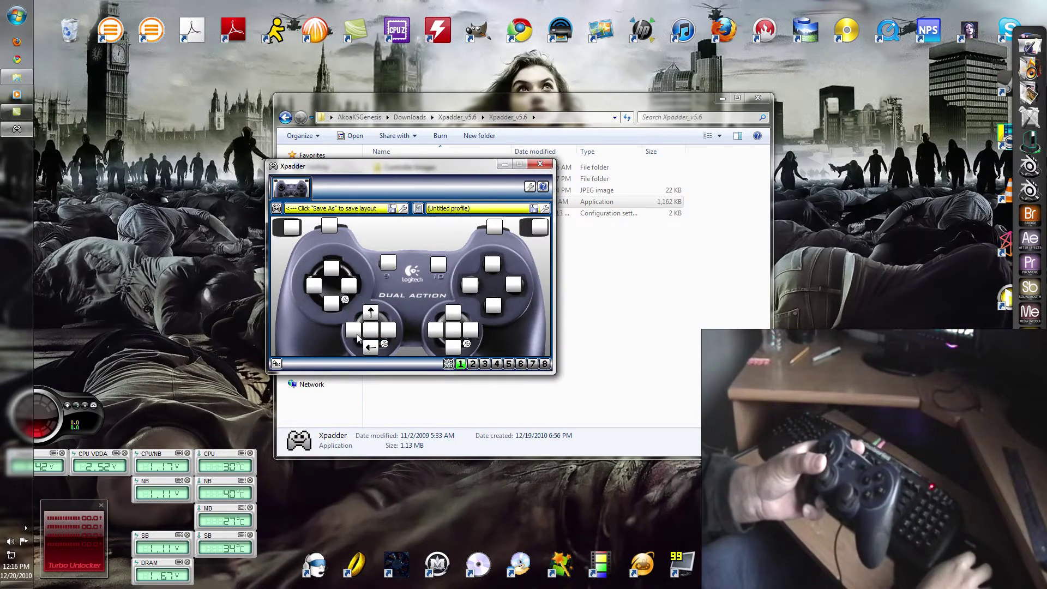
pyautogui.click(369, 348)
pyautogui.click(671, 323)
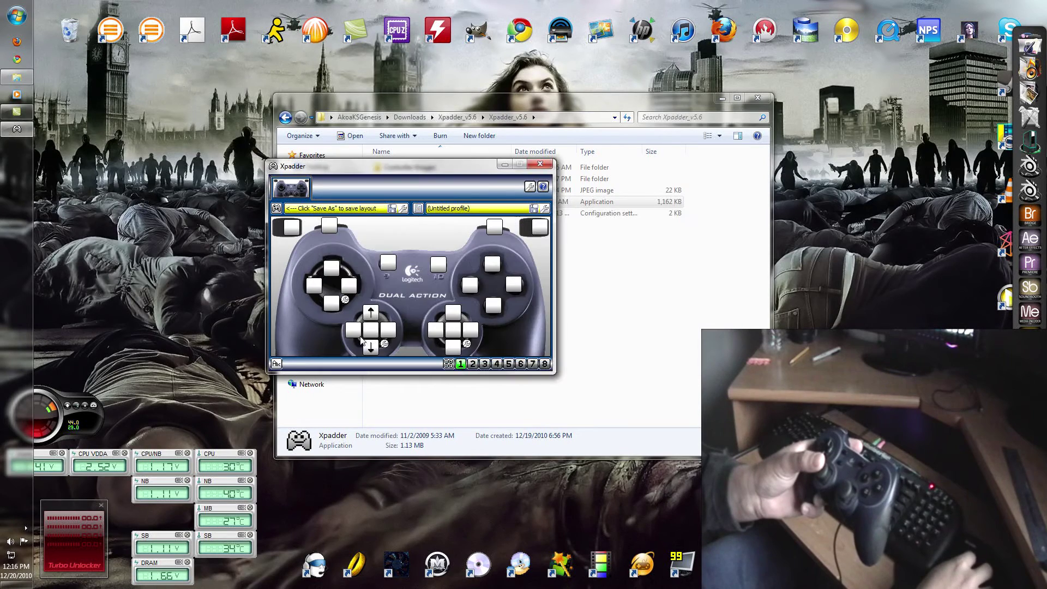
pyautogui.click(355, 331)
pyautogui.click(642, 272)
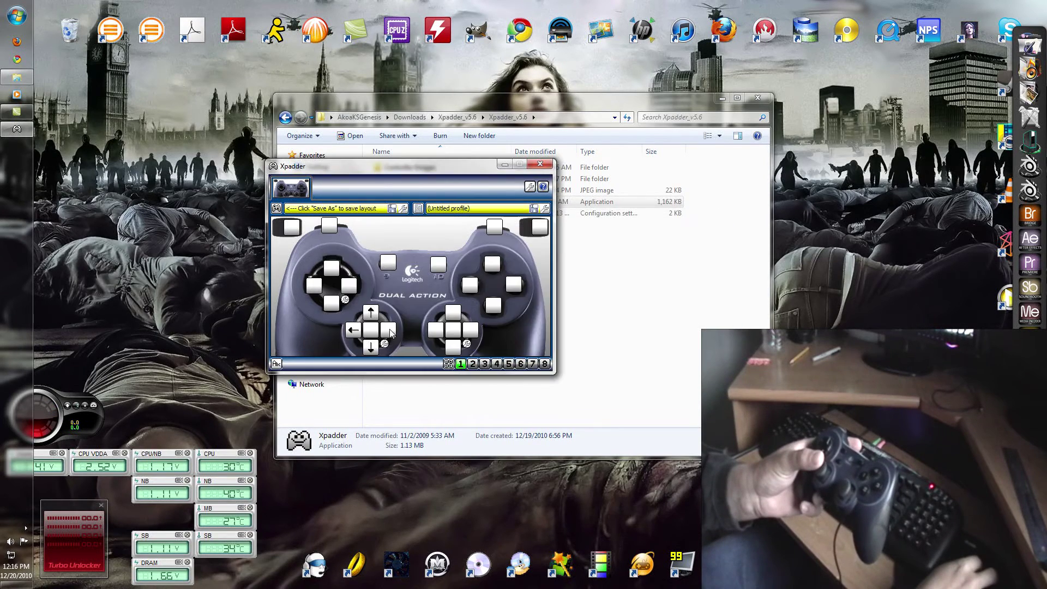
pyautogui.click(387, 331)
pyautogui.click(708, 271)
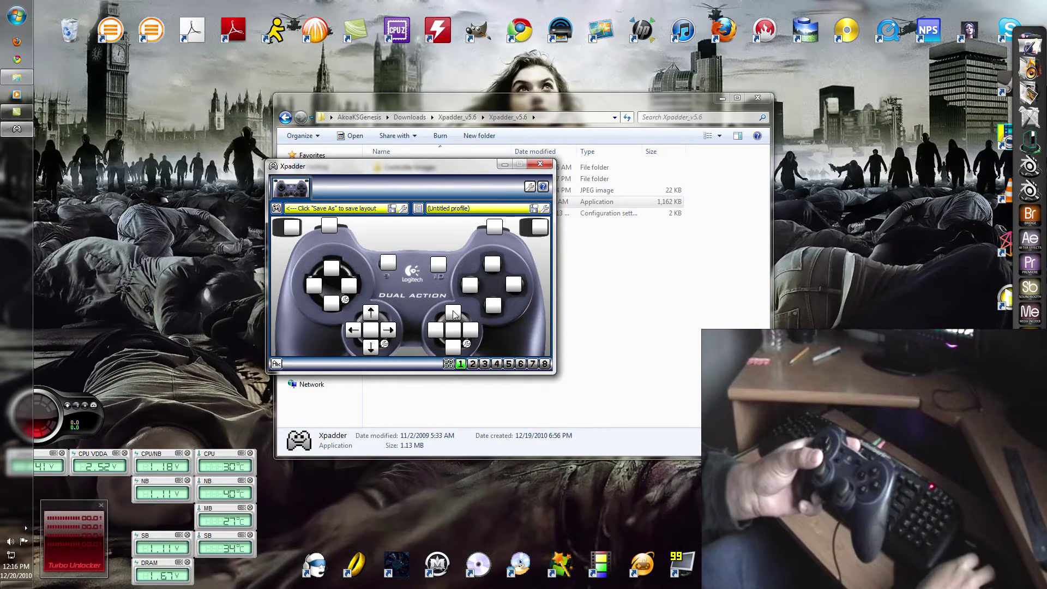
# Make the left face button mouse button 1 and the right face button mouse button 2.
pyautogui.click(469, 284)
pyautogui.click(661, 264)
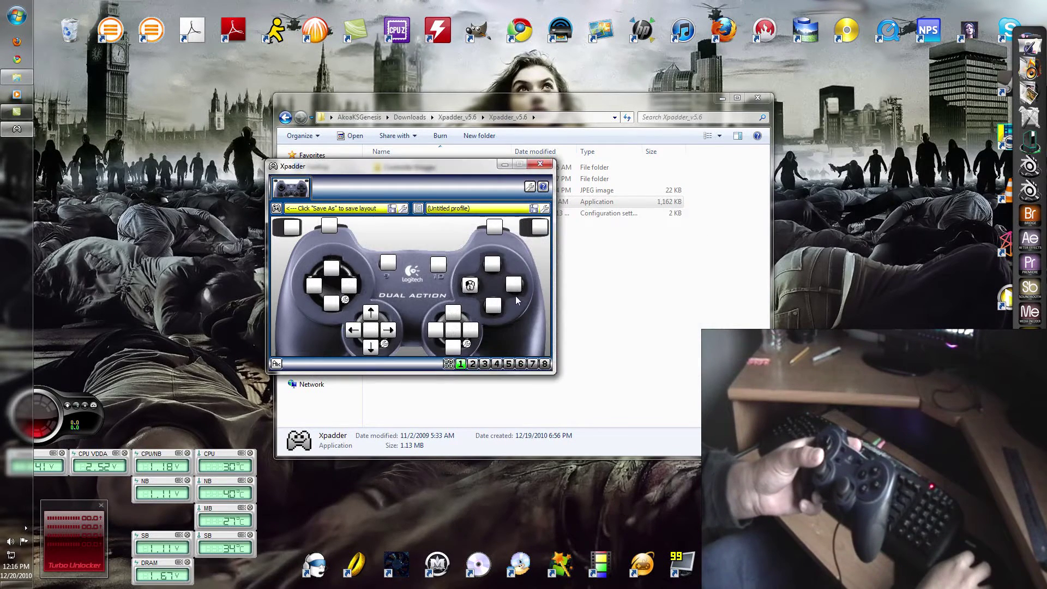
pyautogui.click(515, 286)
pyautogui.click(688, 265)
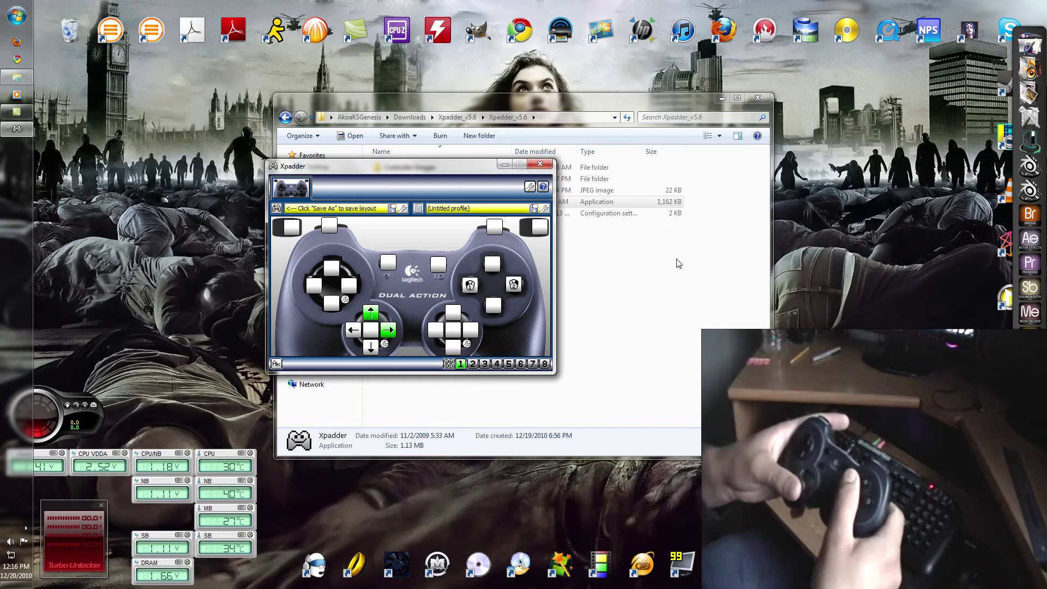
# Dismiss the desktop context menu and close the Xpadder_v5.6 Explorer window.
pyautogui.rightClick(825, 233)
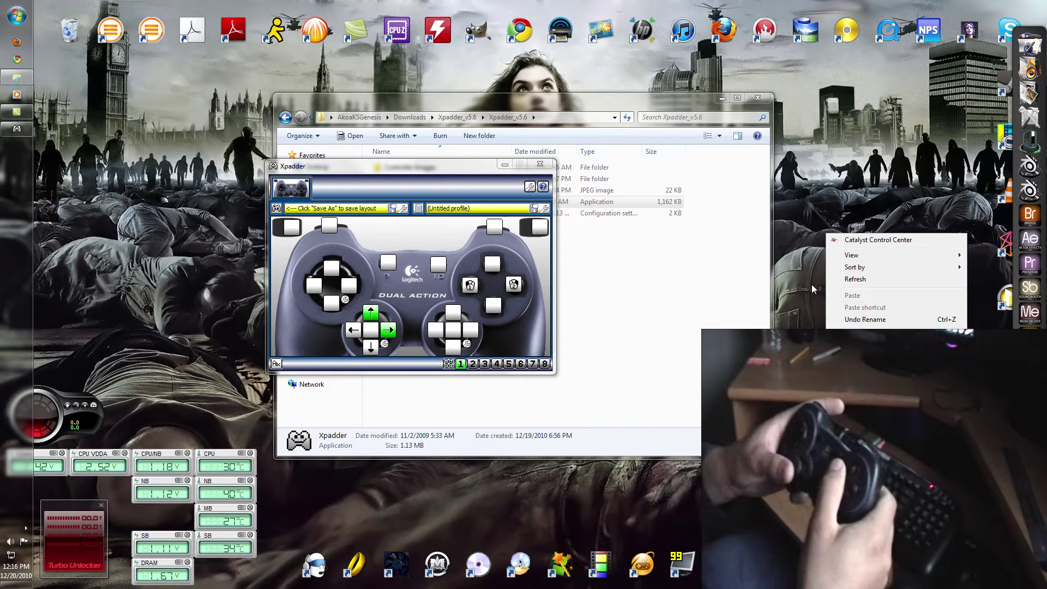
pyautogui.click(854, 202)
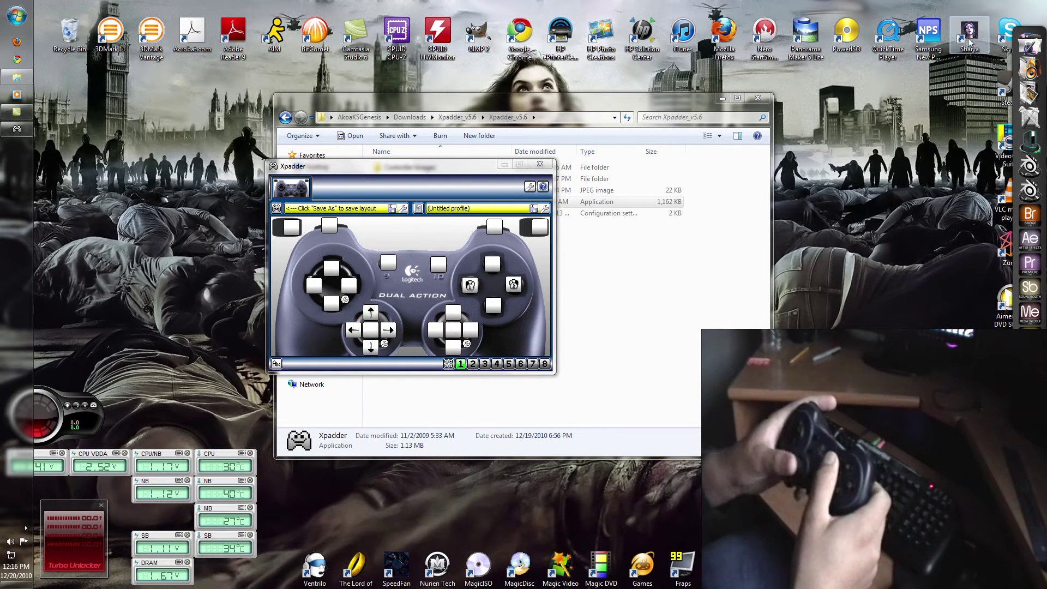
pyautogui.click(758, 98)
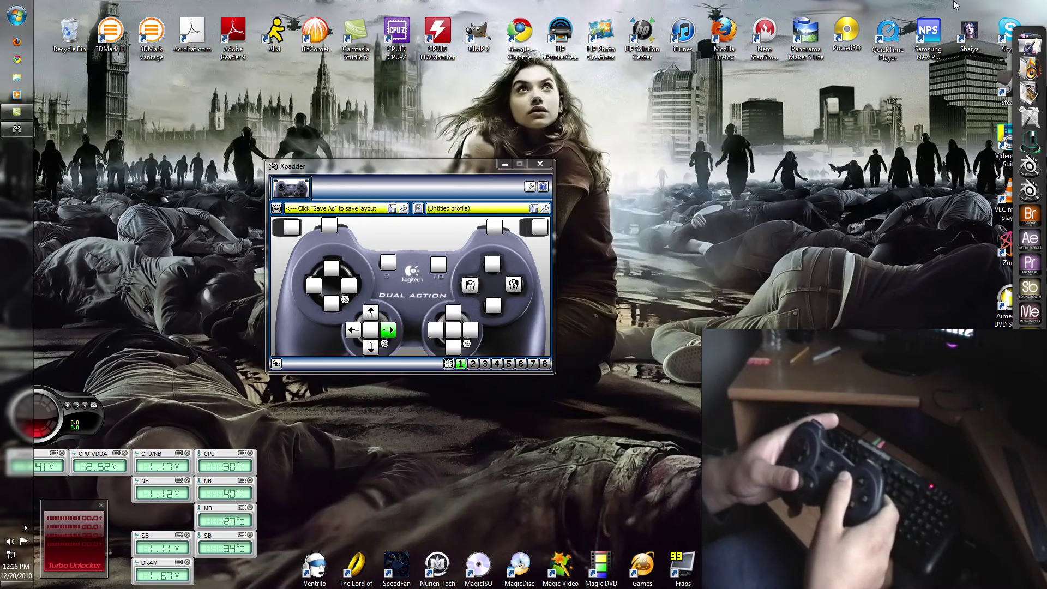
# Start Shaiya, log in with the account password and Save ID ticked, and pick 2.Teos.
pyautogui.doubleClick(968, 31)
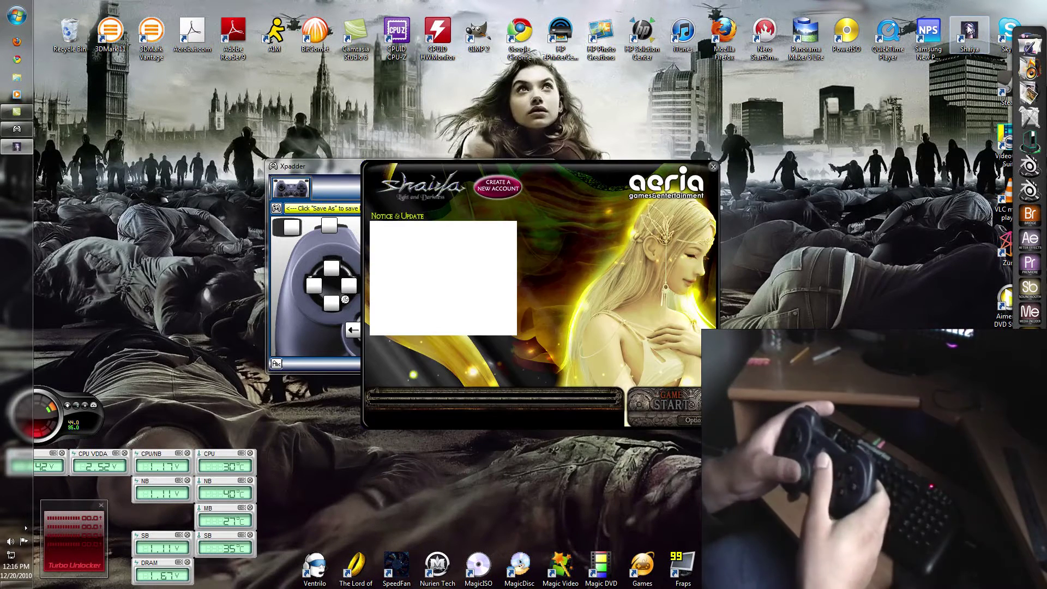
pyautogui.click(655, 400)
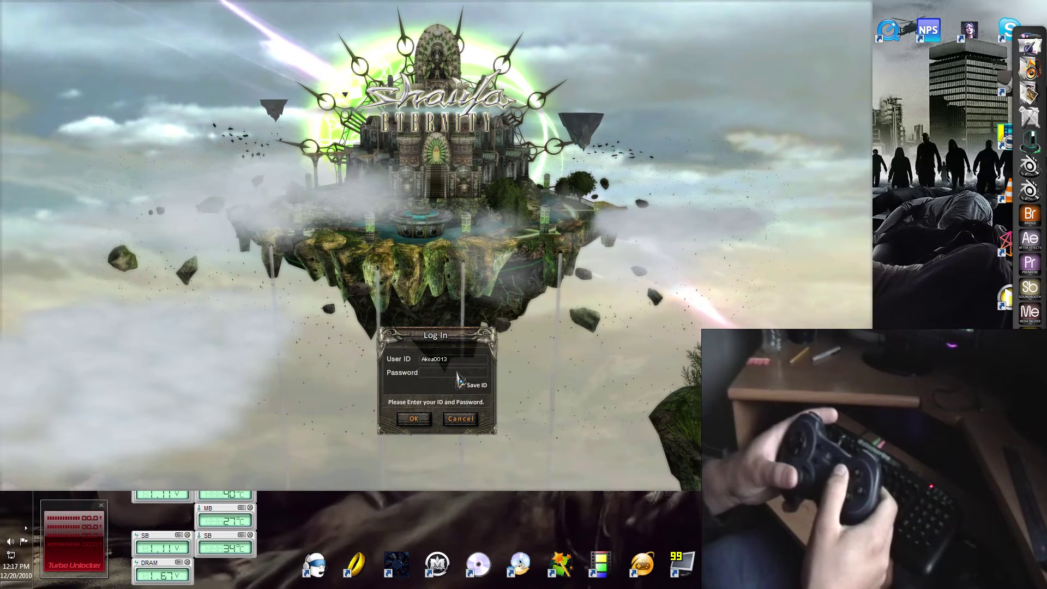
pyautogui.write('*****')
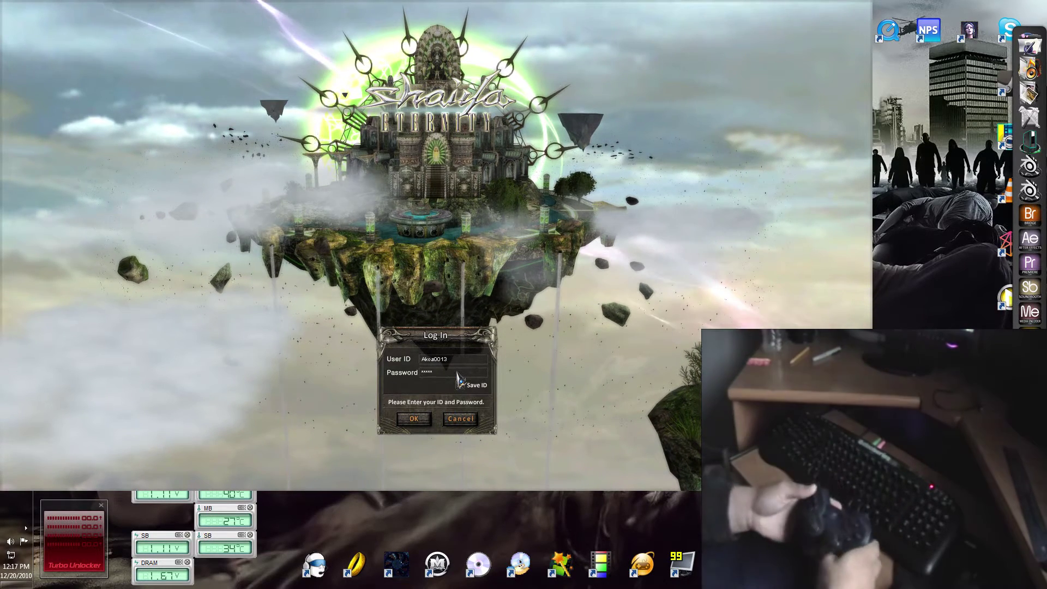
pyautogui.write('****')
pyautogui.click(459, 385)
pyautogui.click(416, 419)
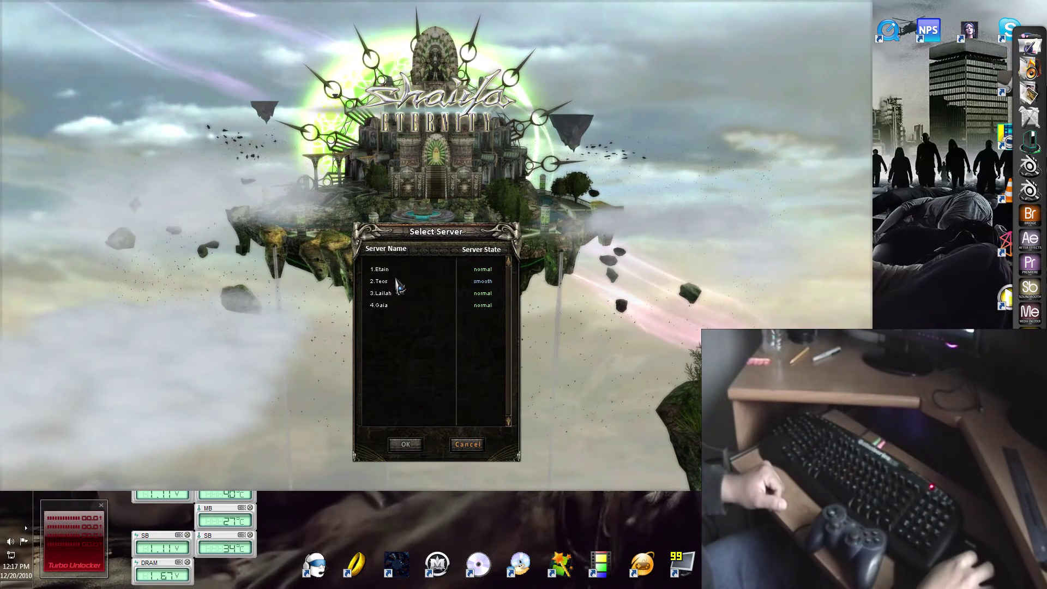
pyautogui.click(397, 283)
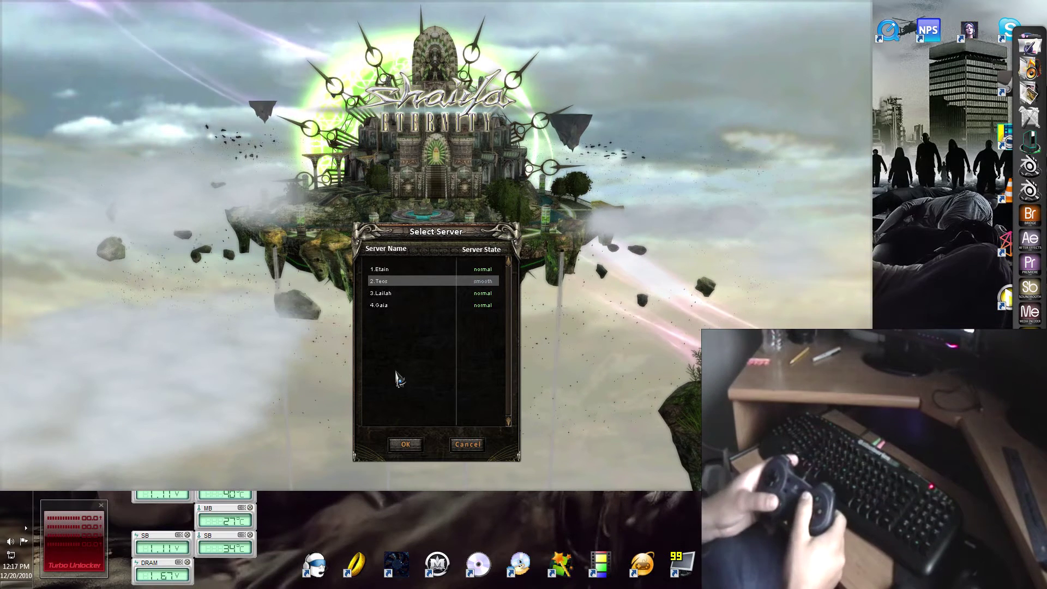
pyautogui.click(397, 447)
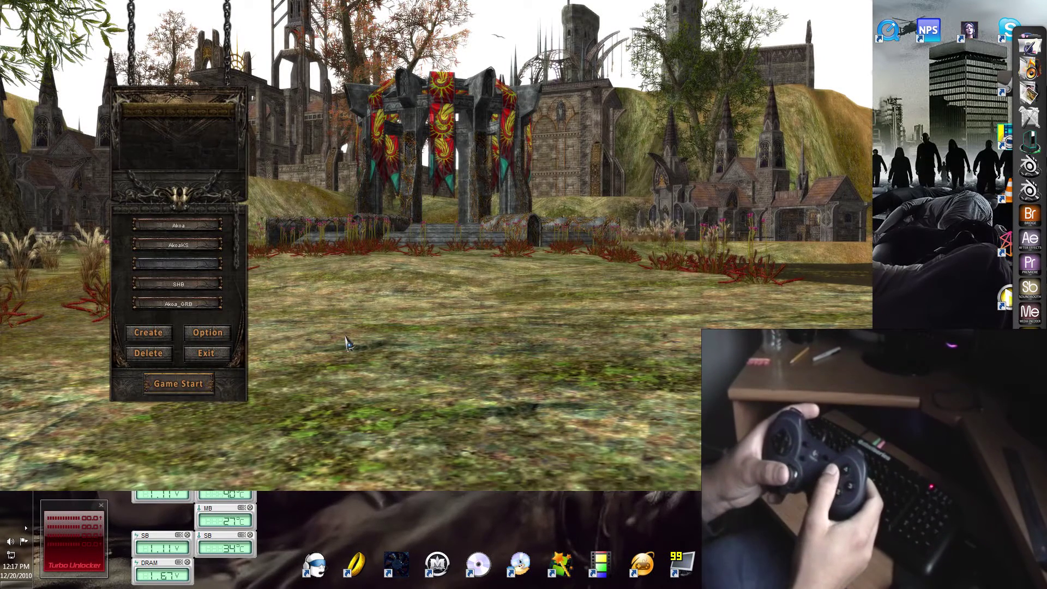
# Enter the game as the level 46 Warrior, close the Announcement, and Alt+Tab to the desktop.
pyautogui.click(182, 245)
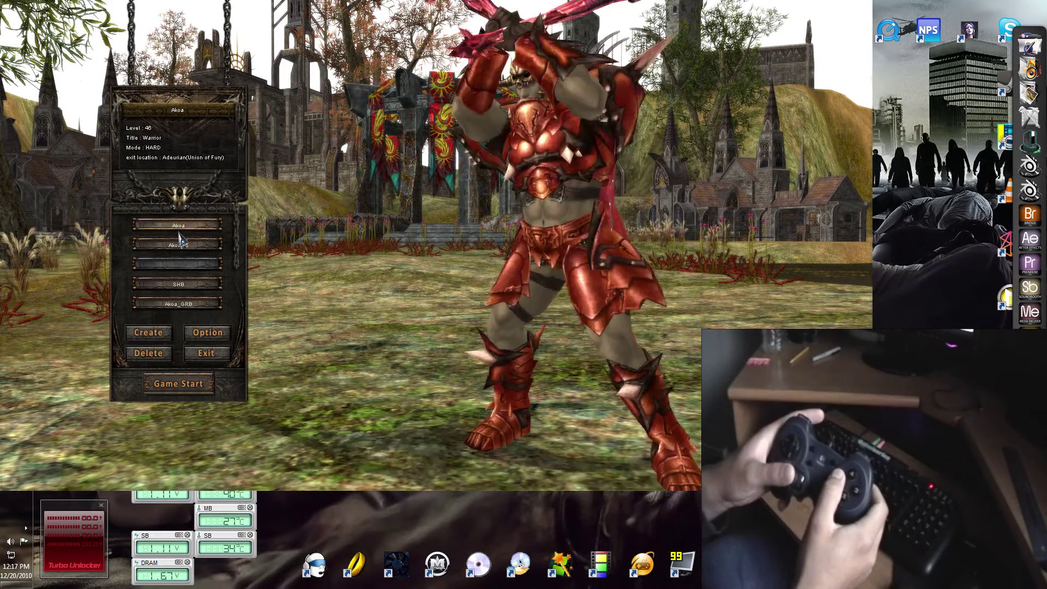
pyautogui.click(180, 247)
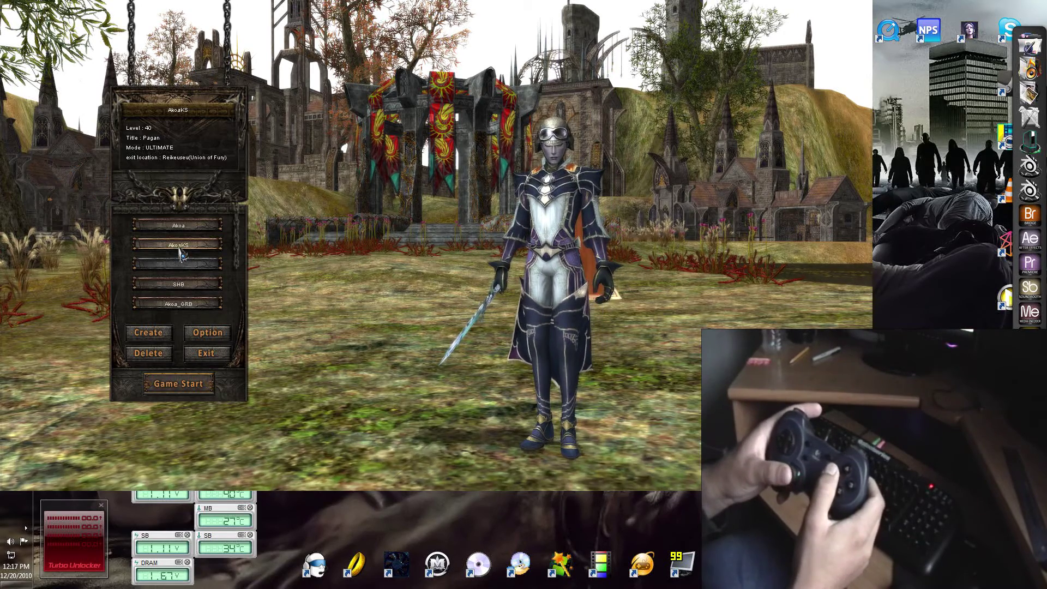
pyautogui.click(180, 228)
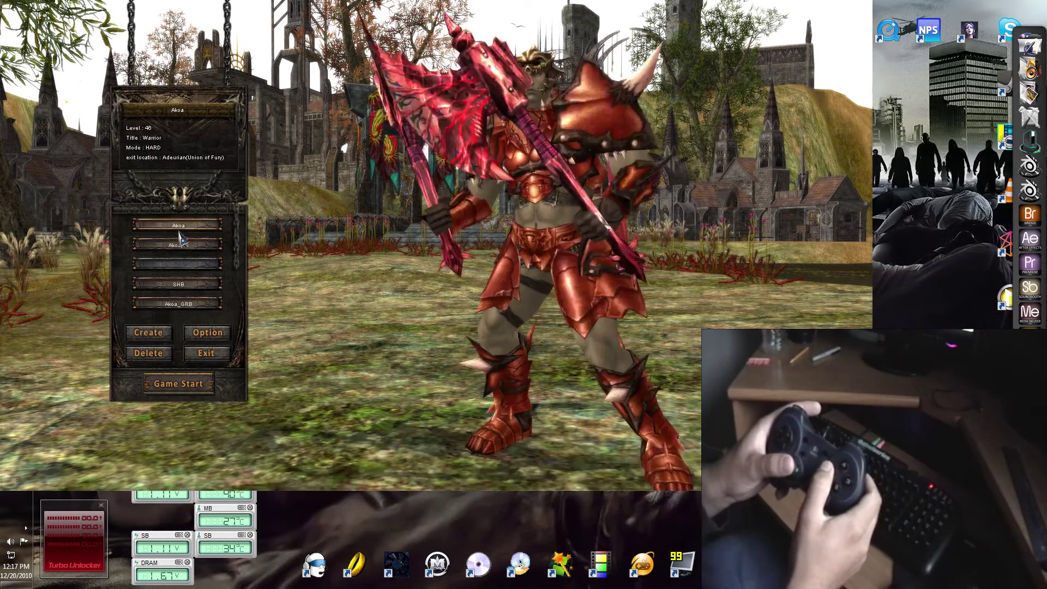
pyautogui.click(181, 383)
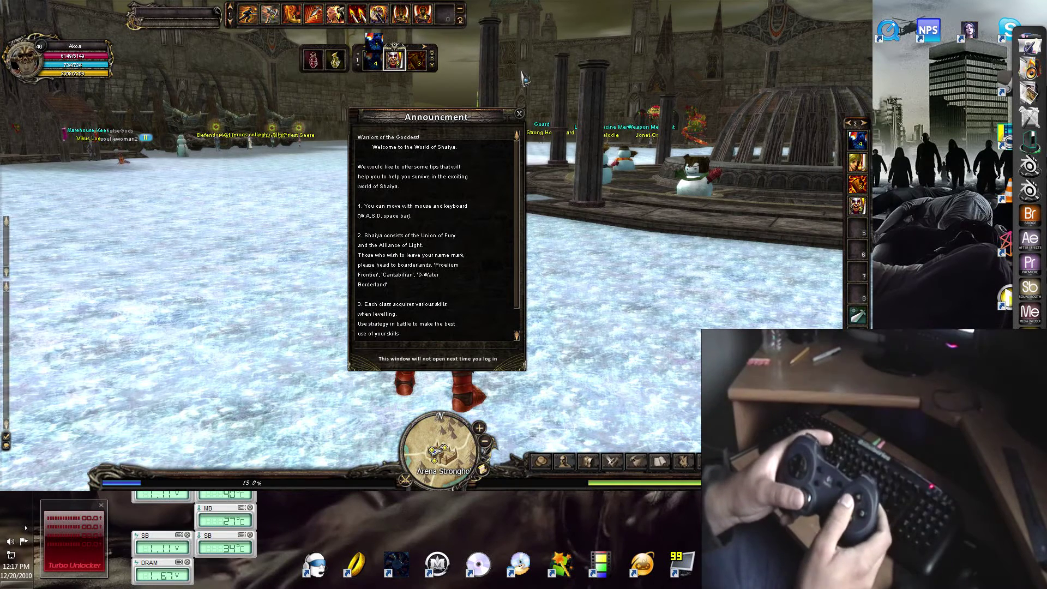
pyautogui.click(519, 113)
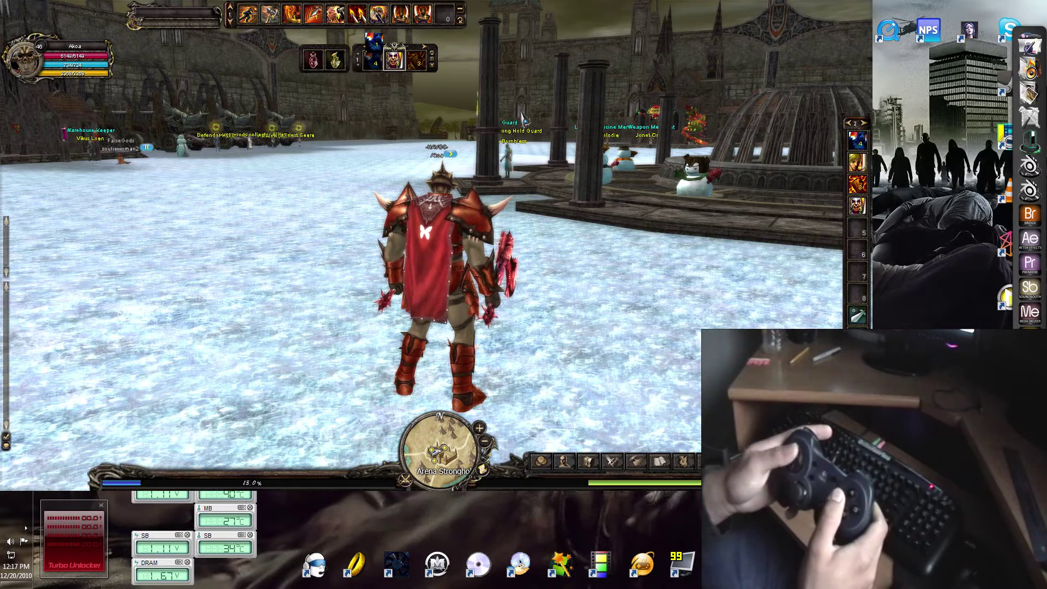
pyautogui.hotkey('alt', 'Tab')
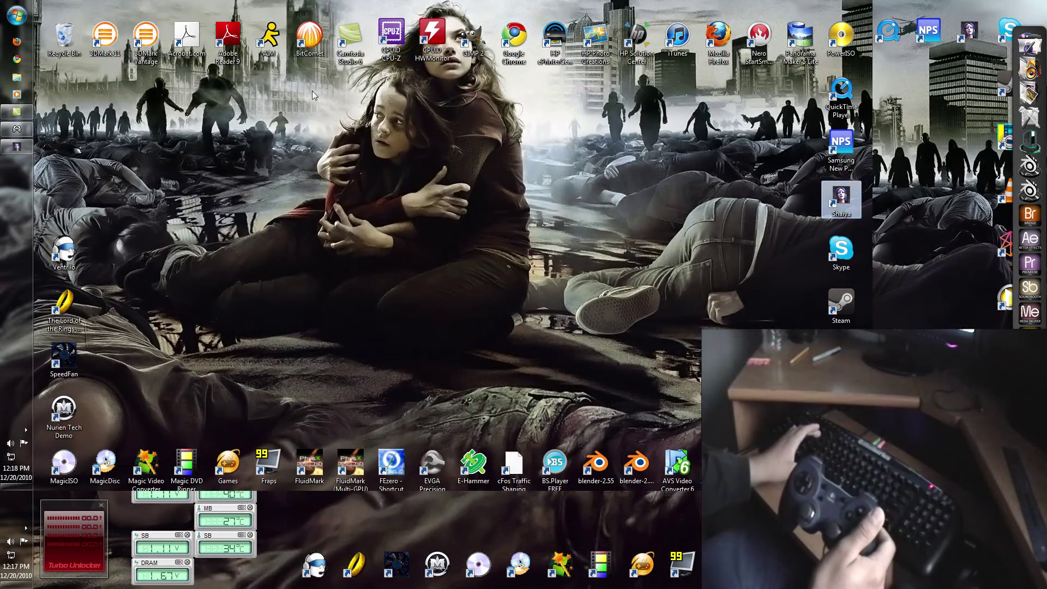
# Map D-pad up, left, down and right to W, A, S, D, and Button 2 to Space.
pyautogui.click(22, 145)
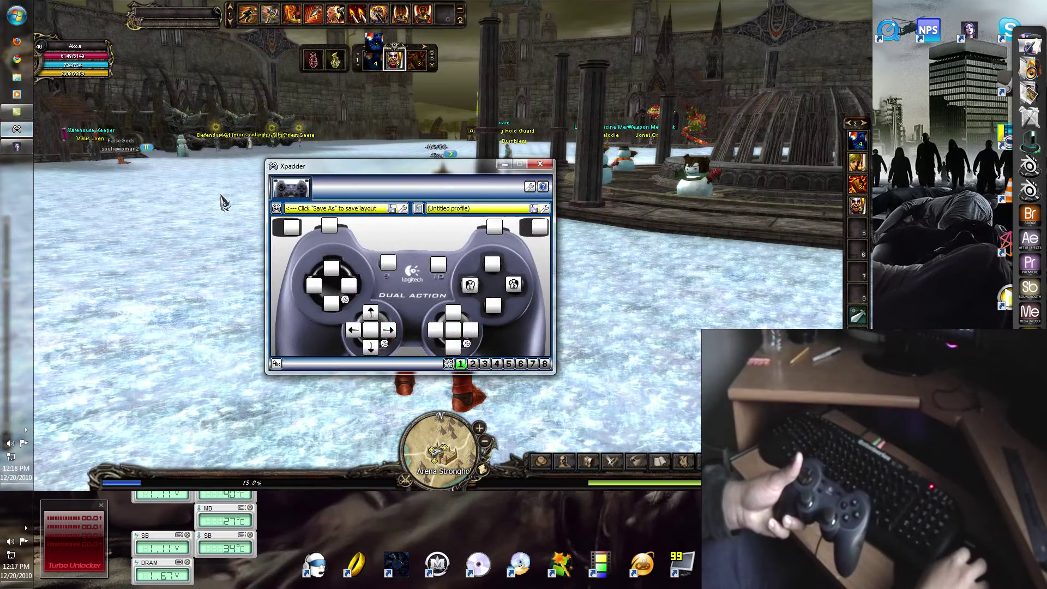
pyautogui.click(332, 269)
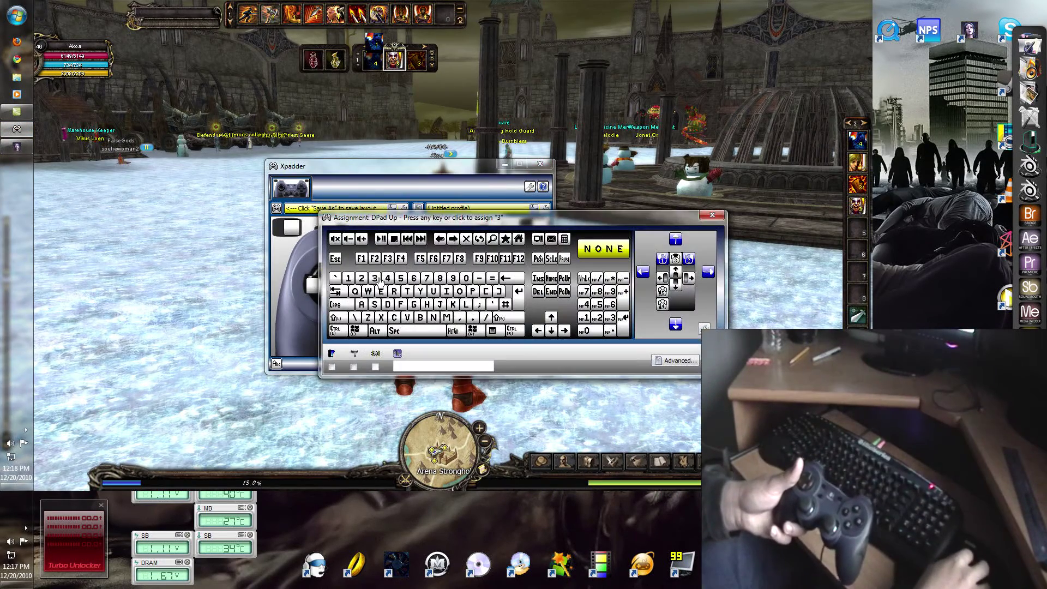
pyautogui.click(368, 291)
pyautogui.click(315, 284)
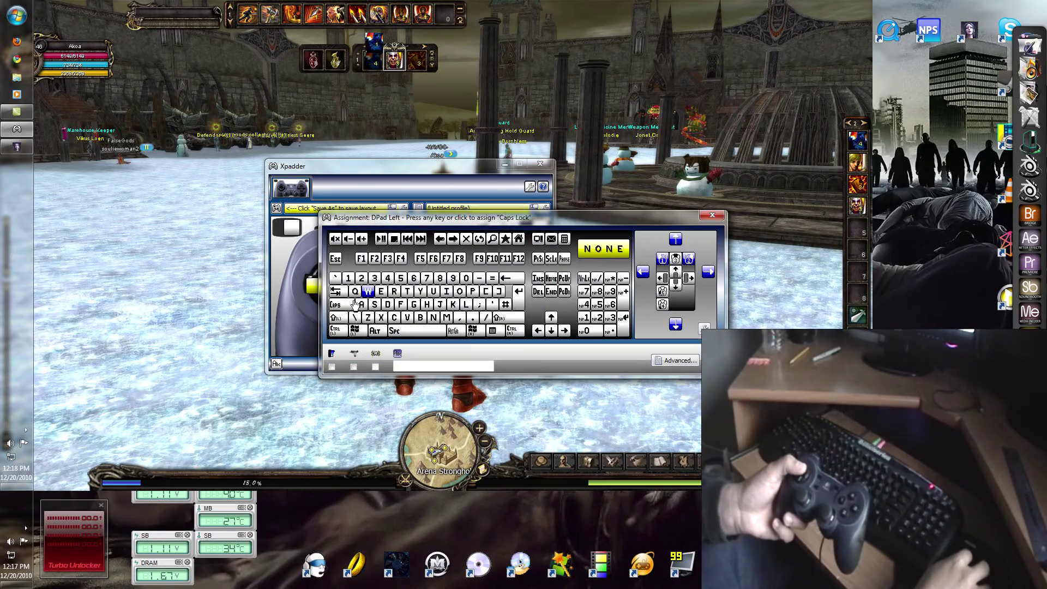
pyautogui.click(361, 306)
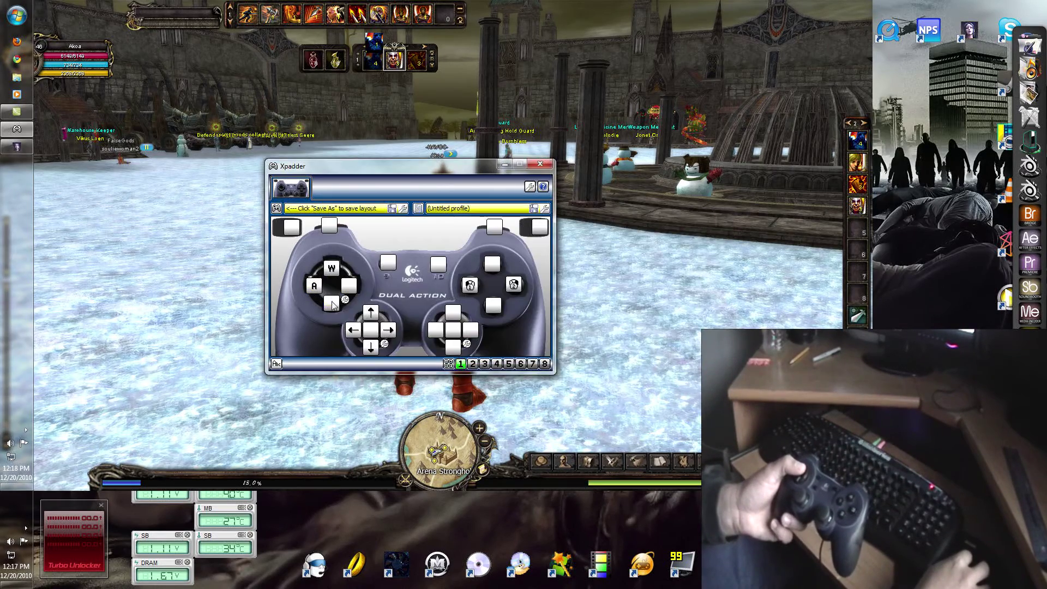
pyautogui.click(332, 303)
pyautogui.click(376, 304)
pyautogui.click(349, 285)
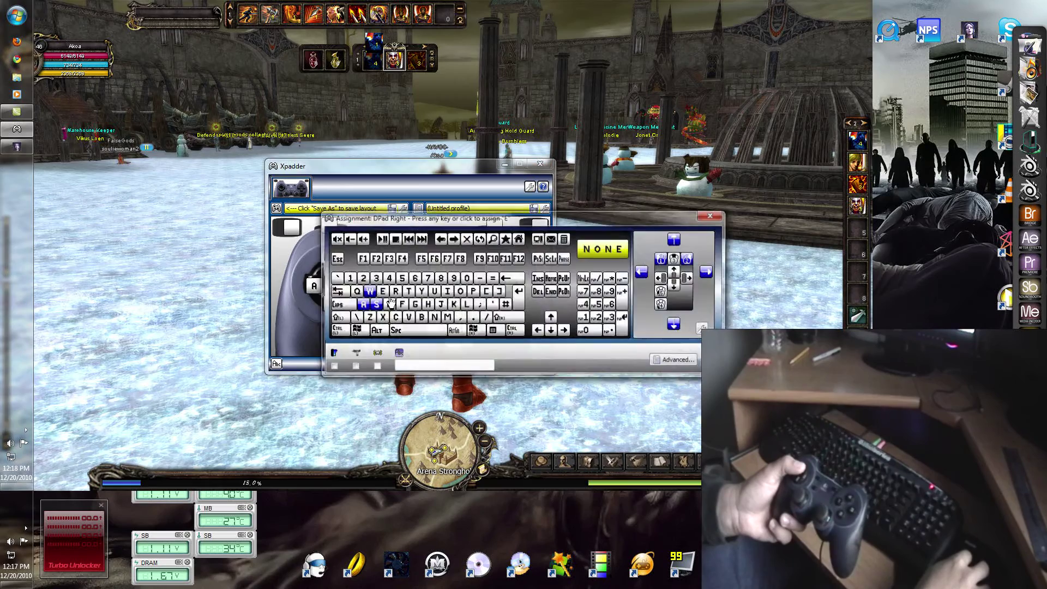
pyautogui.click(391, 303)
pyautogui.click(493, 309)
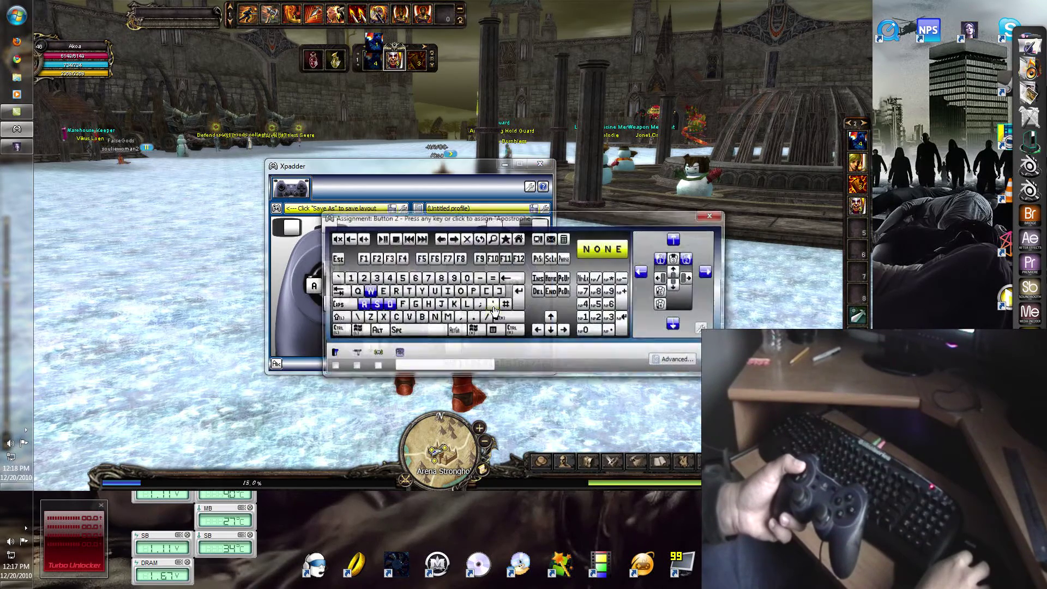
pyautogui.press('space')
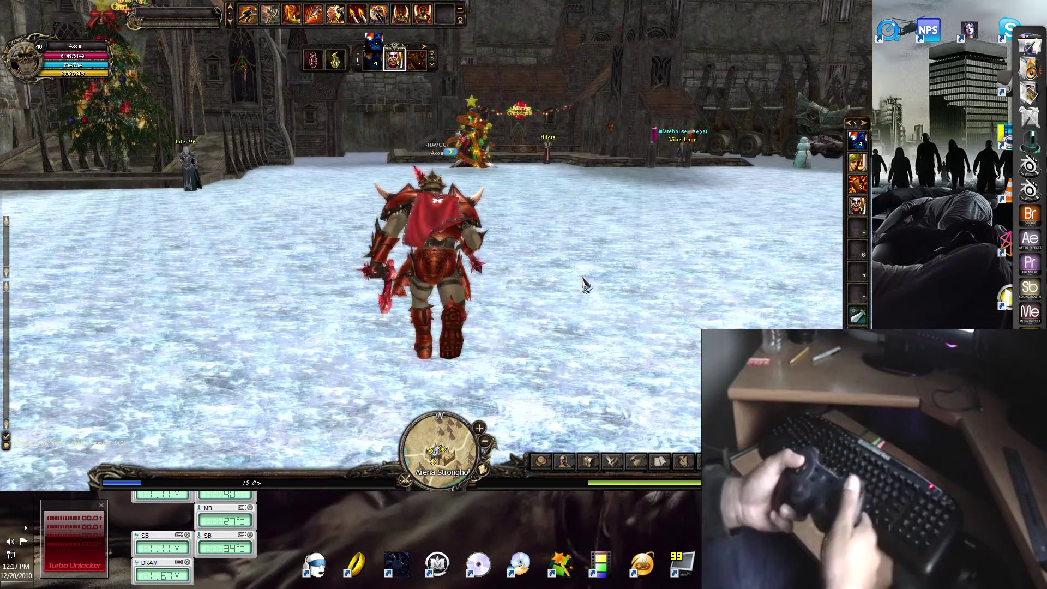
# Test-run the Warrior around the arena with the gamepad, turning the camera and jumping once.
pyautogui.press('d')
pyautogui.press('d')
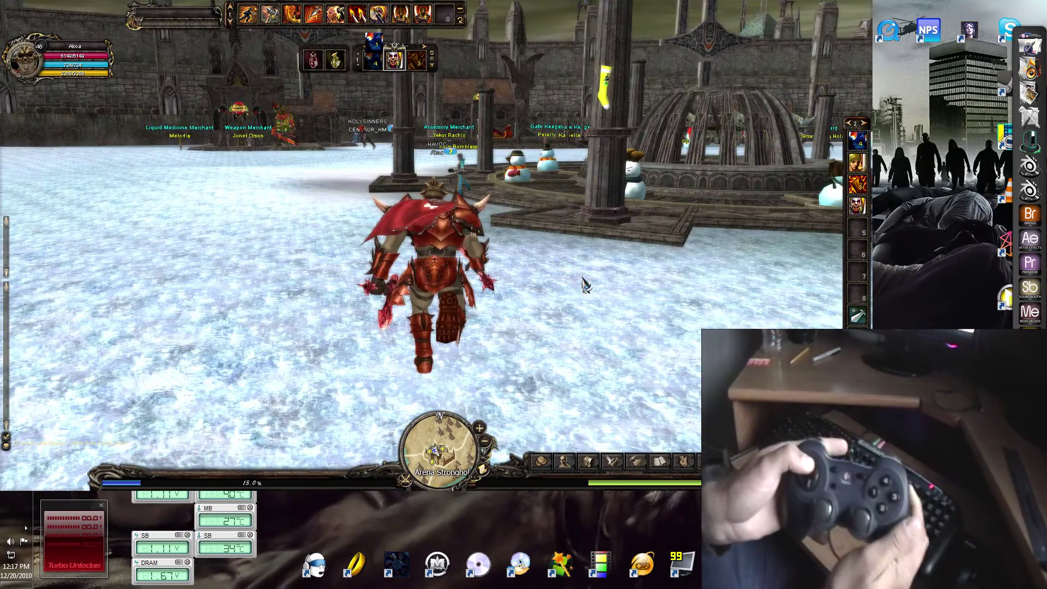
pyautogui.press('a')
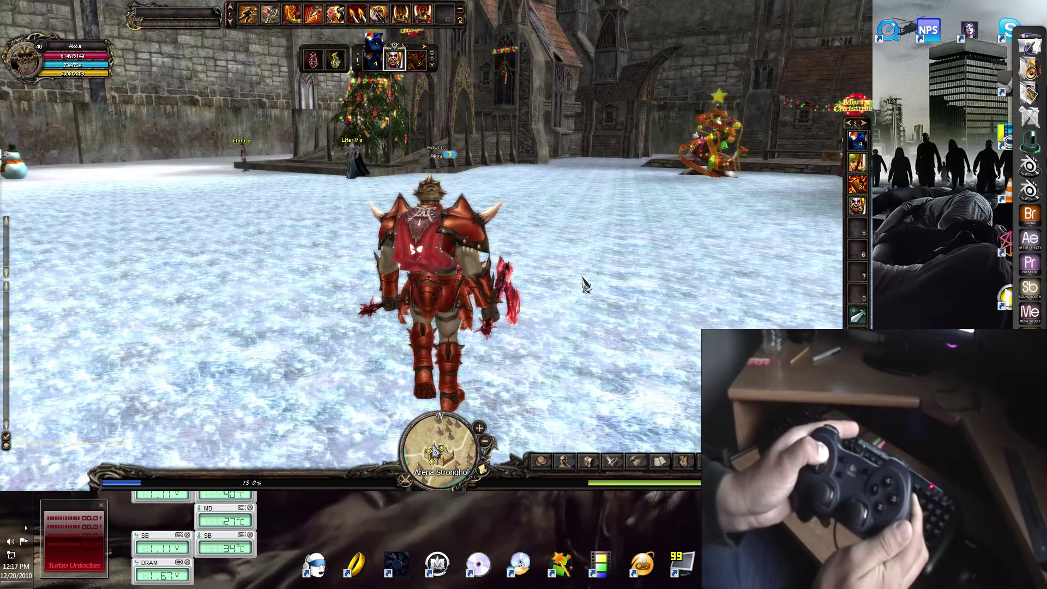
pyautogui.press('d')
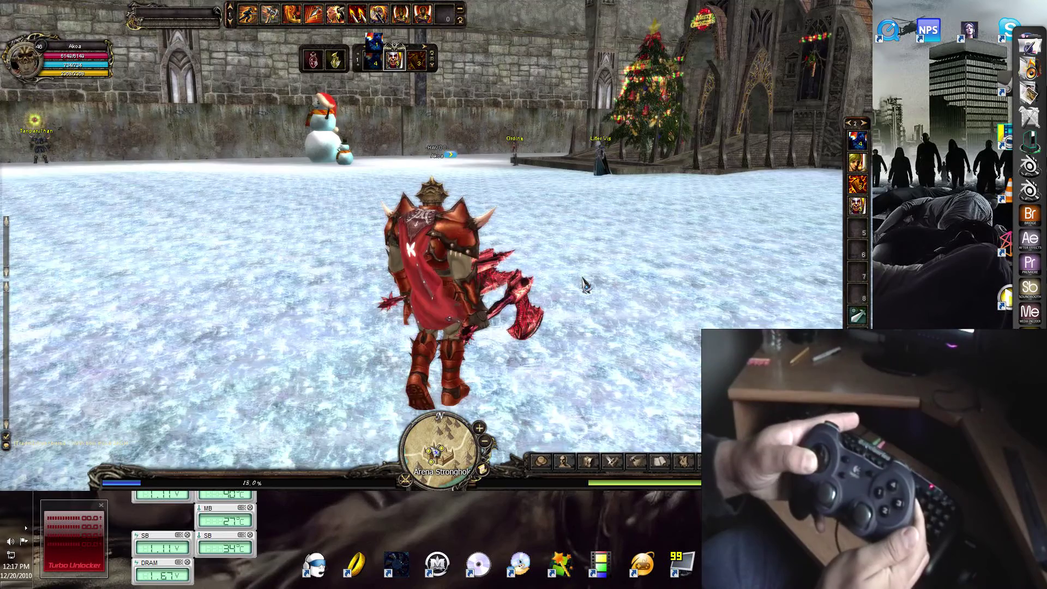
pyautogui.press('d')
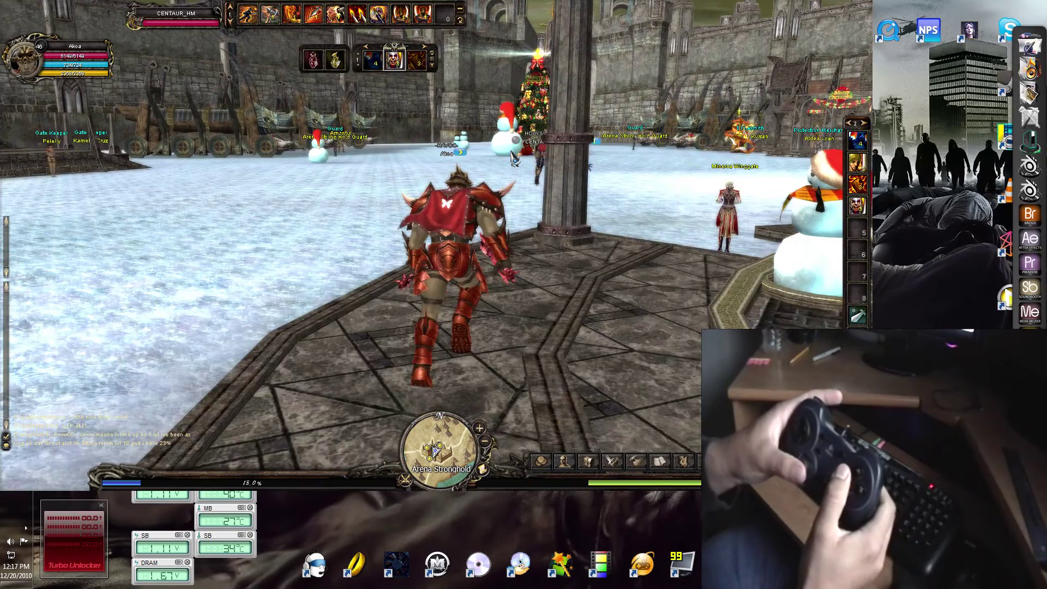
pyautogui.press('Left')
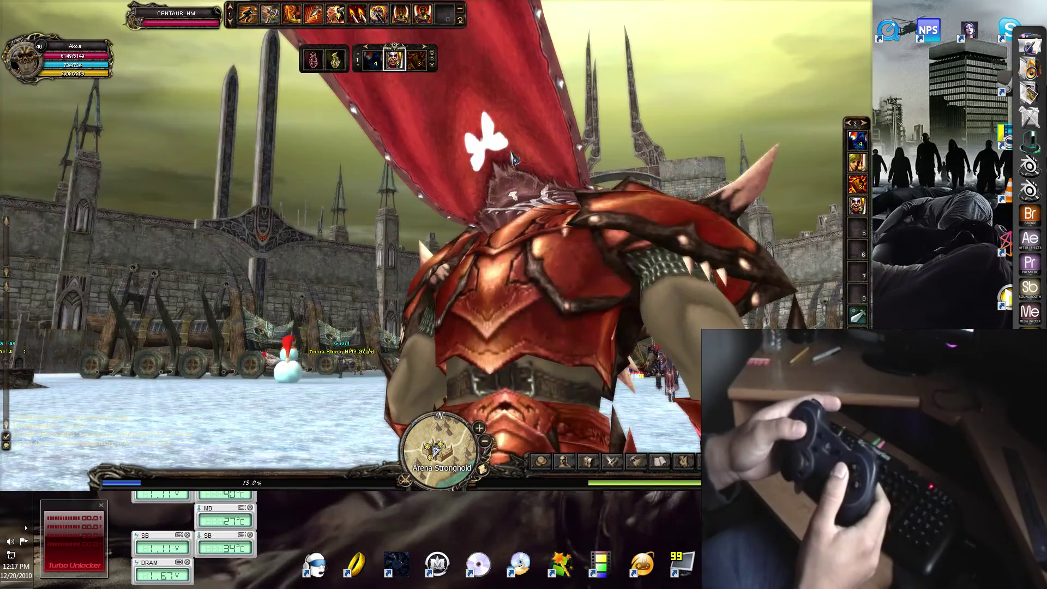
pyautogui.press('w')
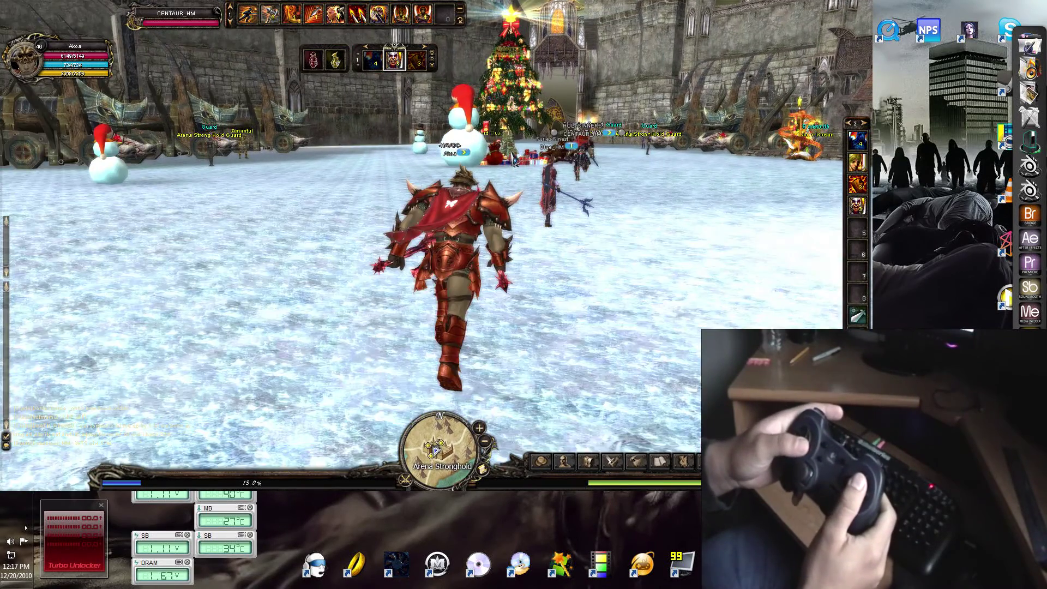
pyautogui.press('w')
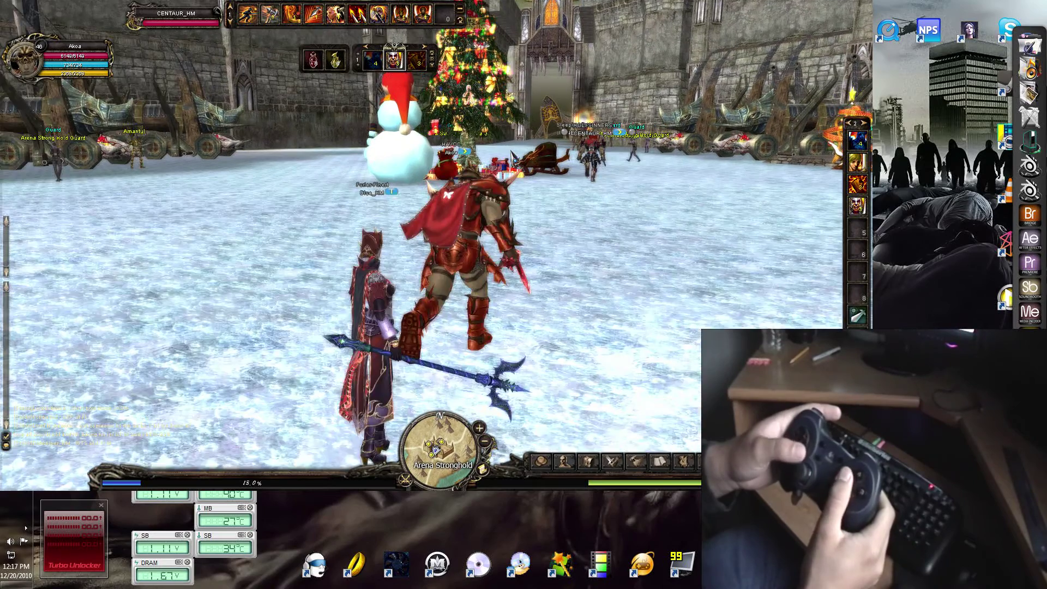
pyautogui.press('s')
pyautogui.press('space')
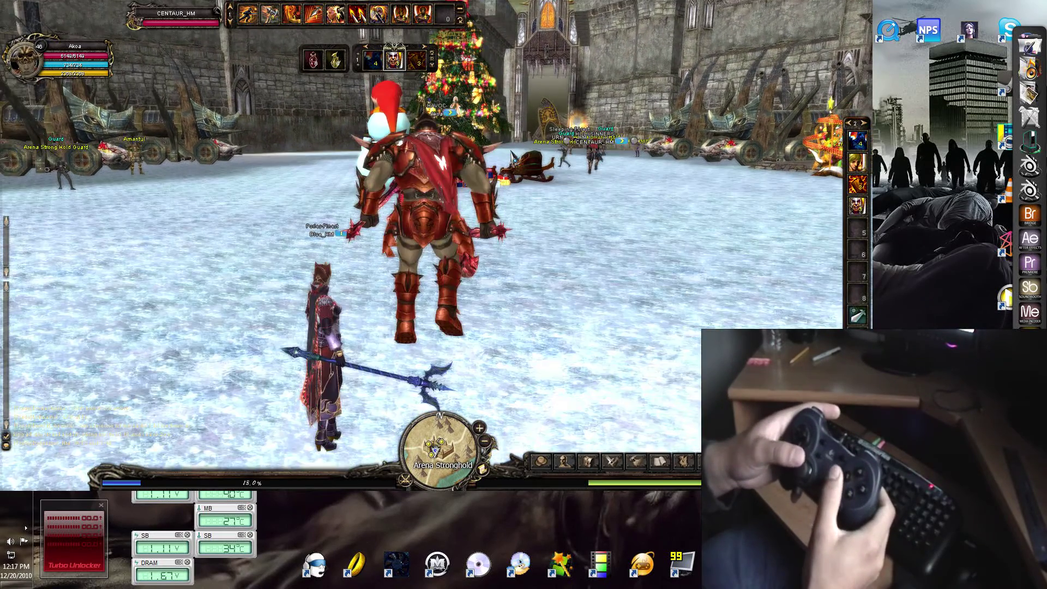
pyautogui.press('a')
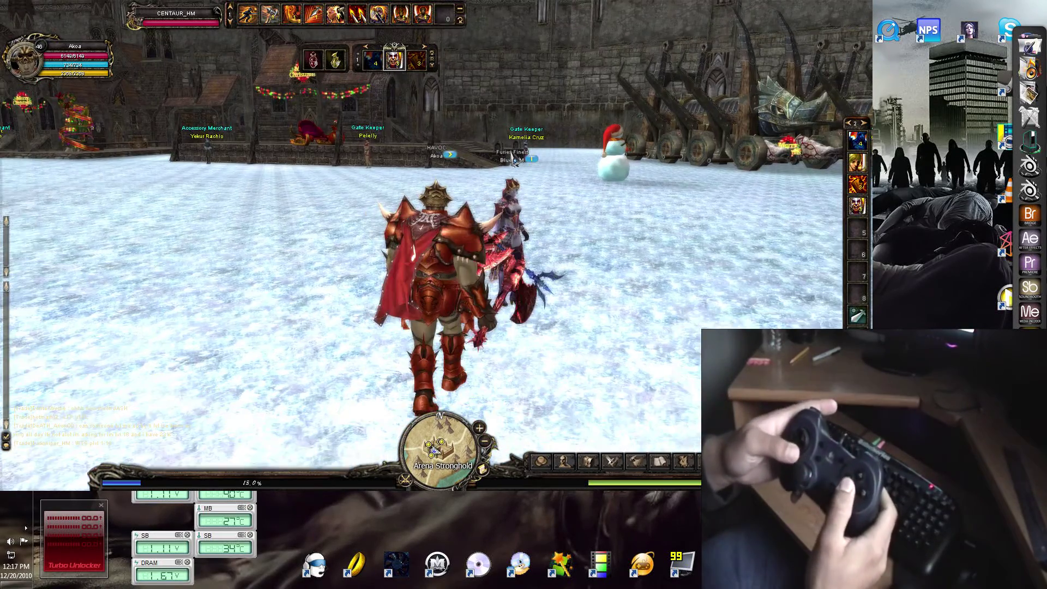
pyautogui.press('s')
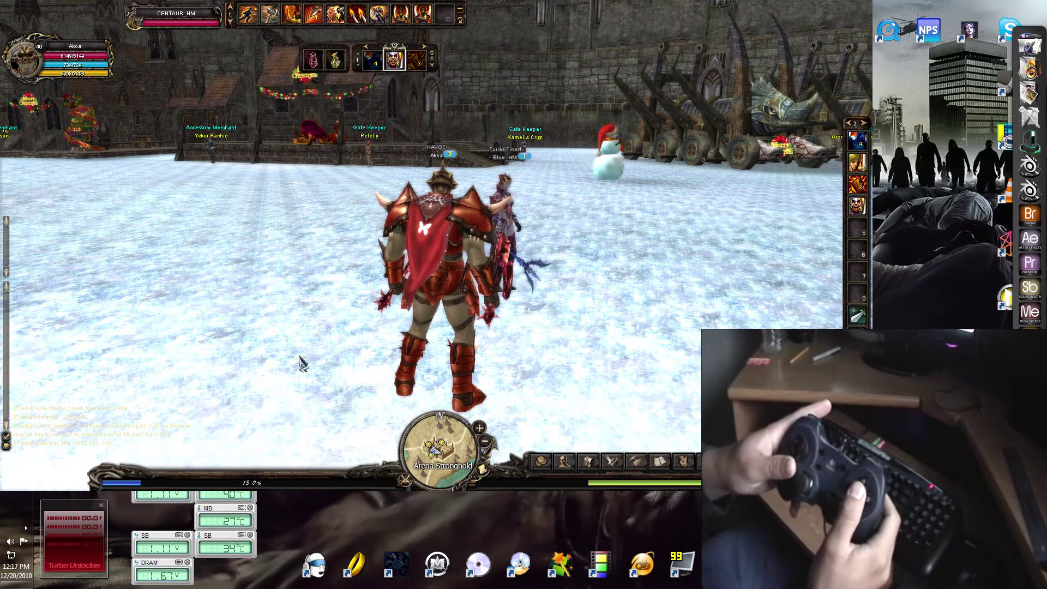
# Assign the Up and Down arrows to Stick 2's up and down, then return to the game.
pyautogui.hotkey('alt', 'Tab')
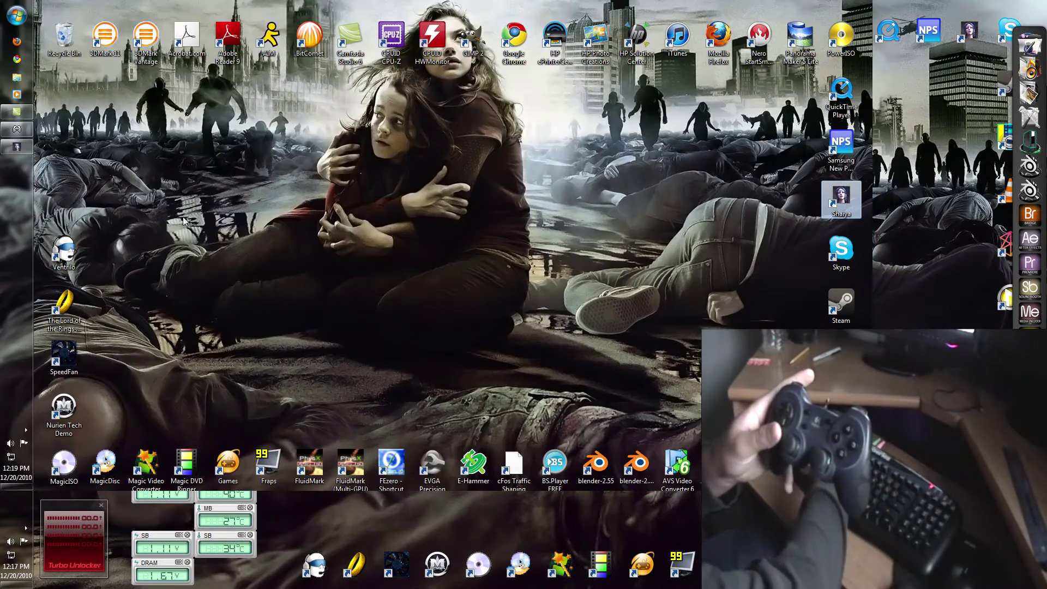
pyautogui.hotkey('alt', 'Tab')
pyautogui.click(452, 312)
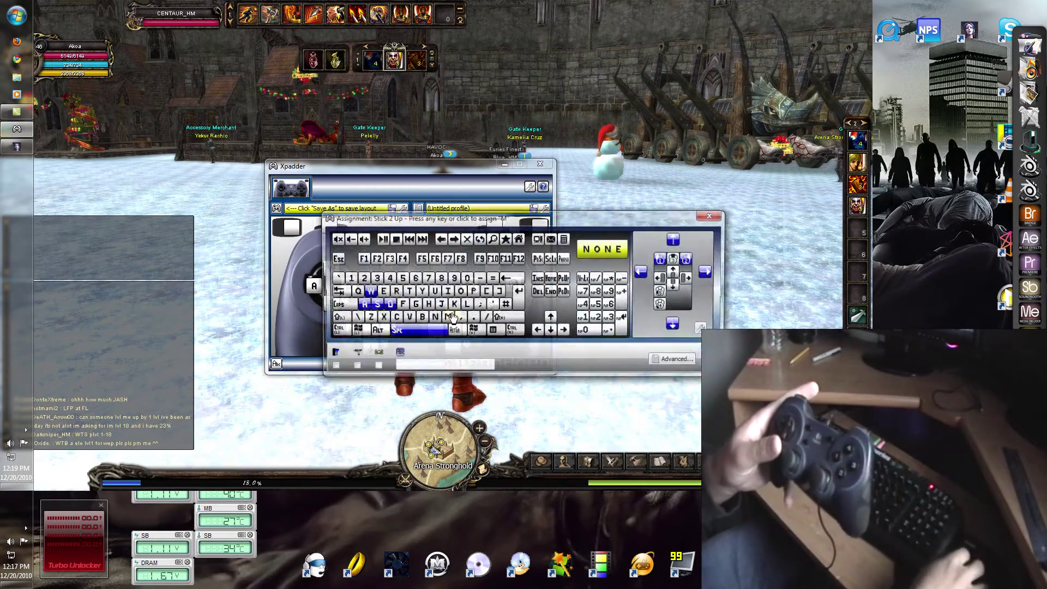
pyautogui.press('Up')
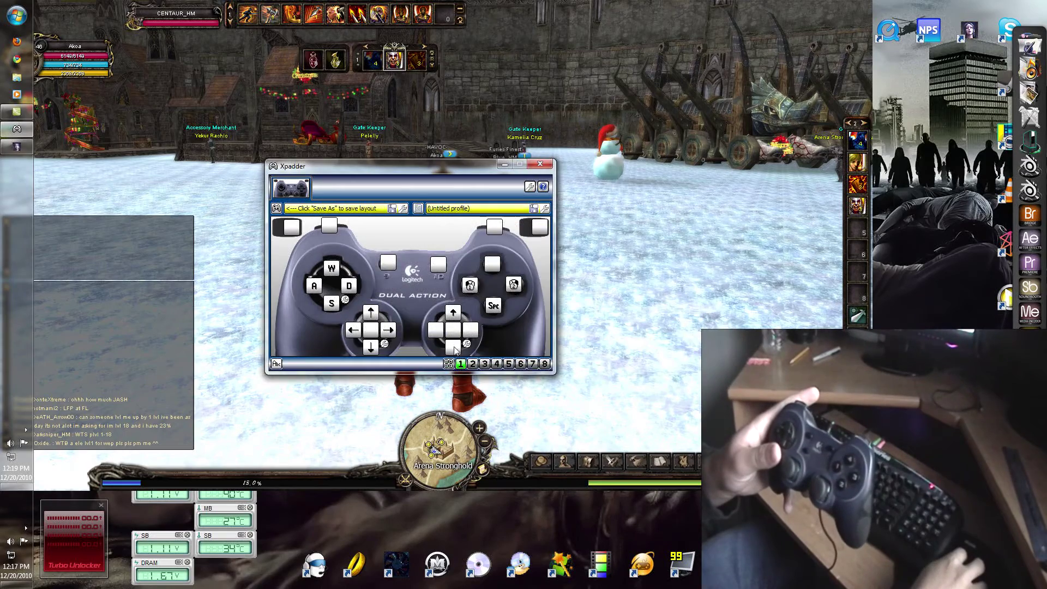
pyautogui.click(452, 346)
pyautogui.press('Down')
pyautogui.click(585, 288)
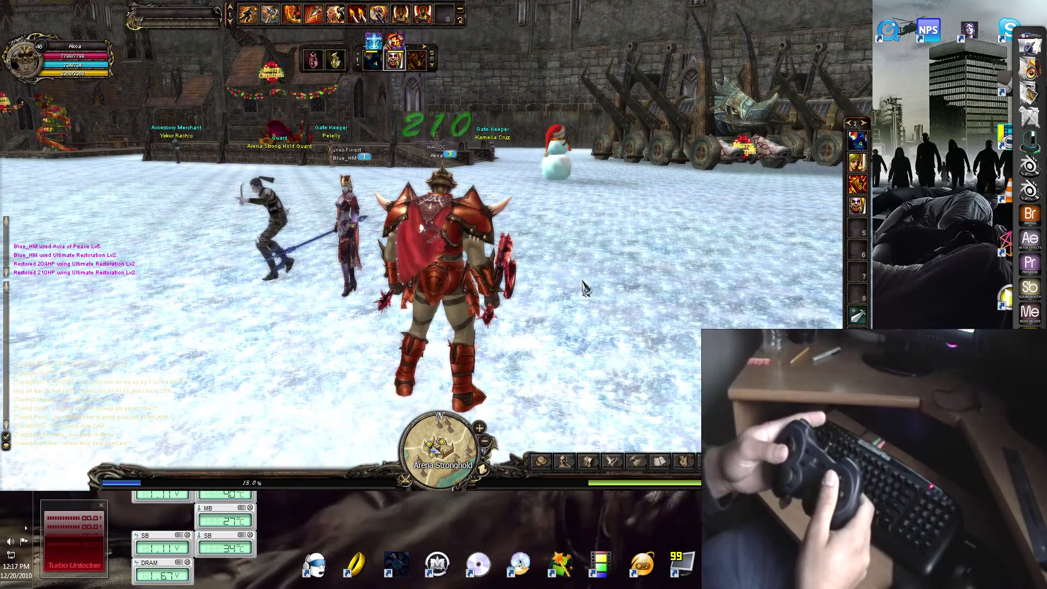
# Send a 'thanks' message in chat.
pyautogui.press('Return')
pyautogui.write('tha')
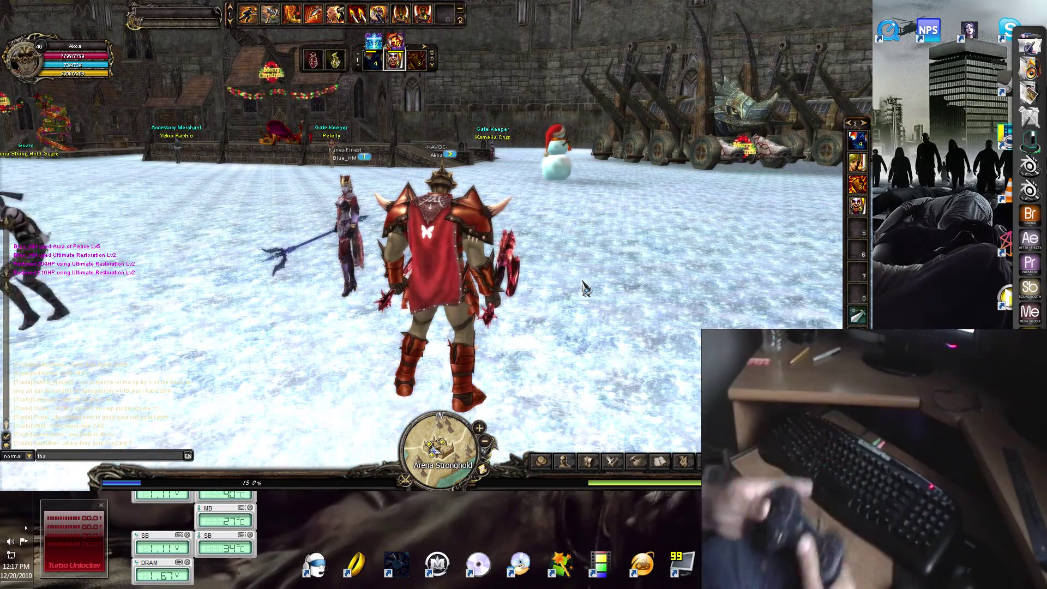
pyautogui.write('nk')
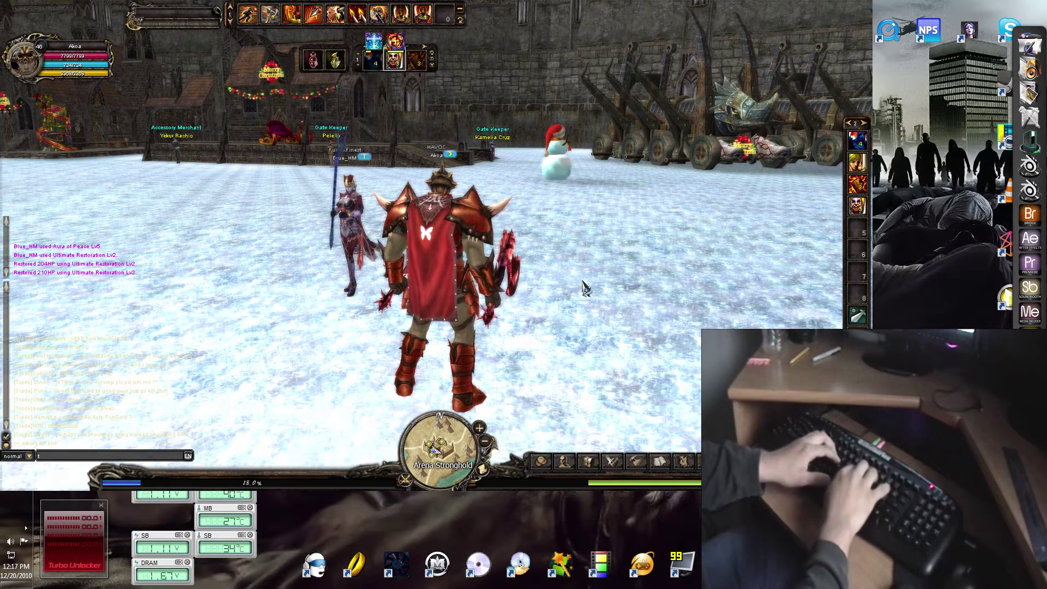
pyautogui.write('ks')
pyautogui.press('Return')
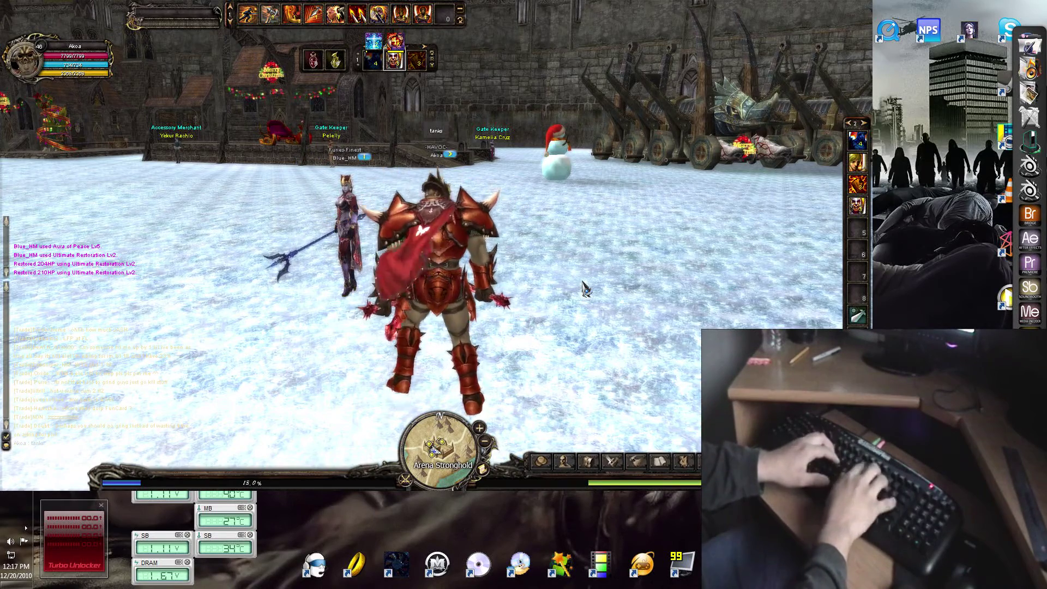
# Turn the character left and send a '^^' chat message.
pyautogui.press('a')
pyautogui.press('Return')
pyautogui.write('^^')
pyautogui.press('Return')
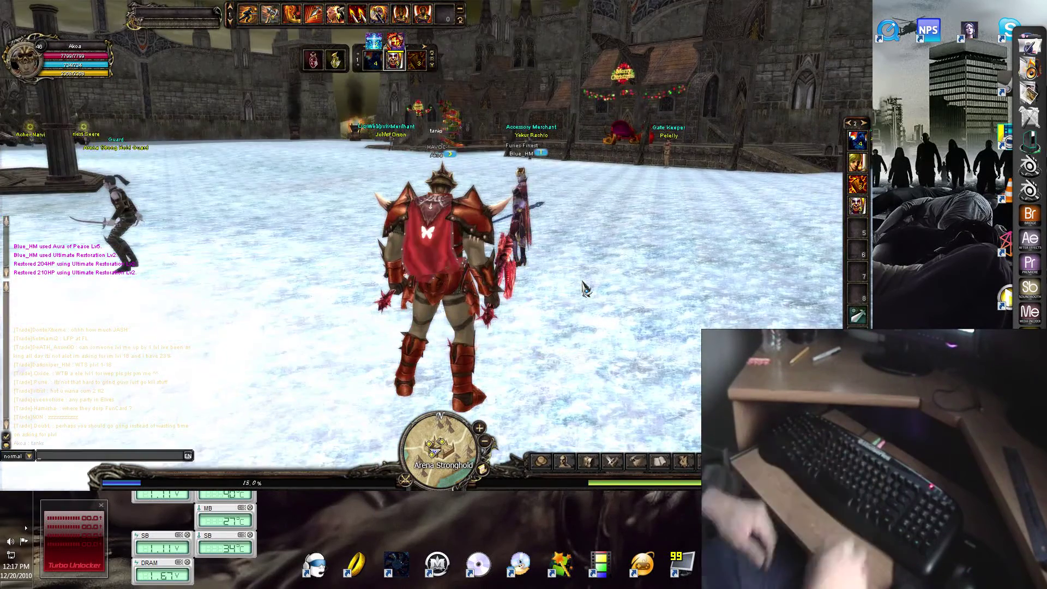
# Run the character around the square toward the snowmen and Christmas tree.
pyautogui.press('a')
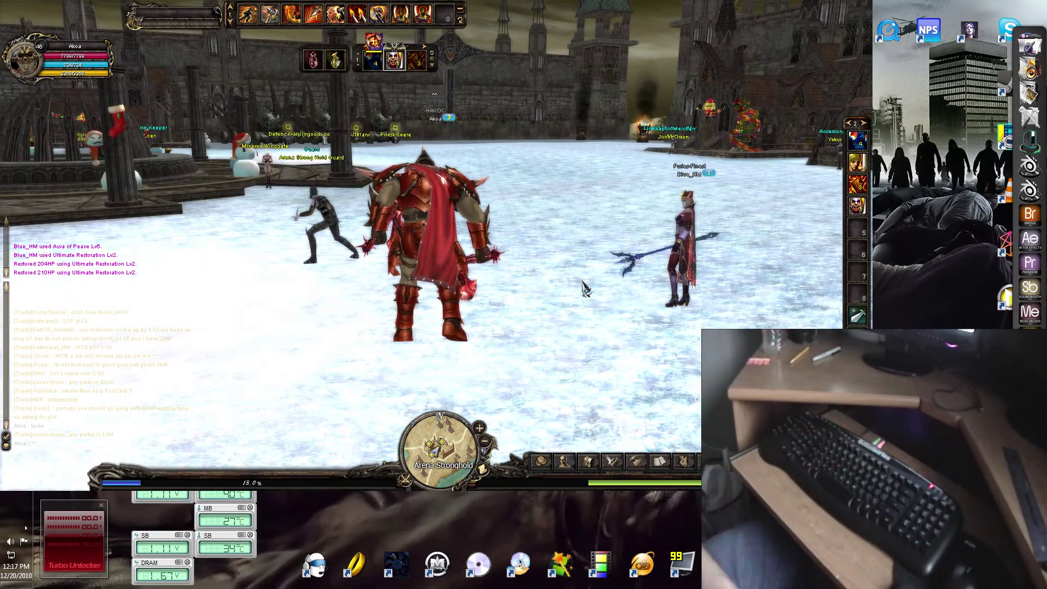
pyautogui.press('a')
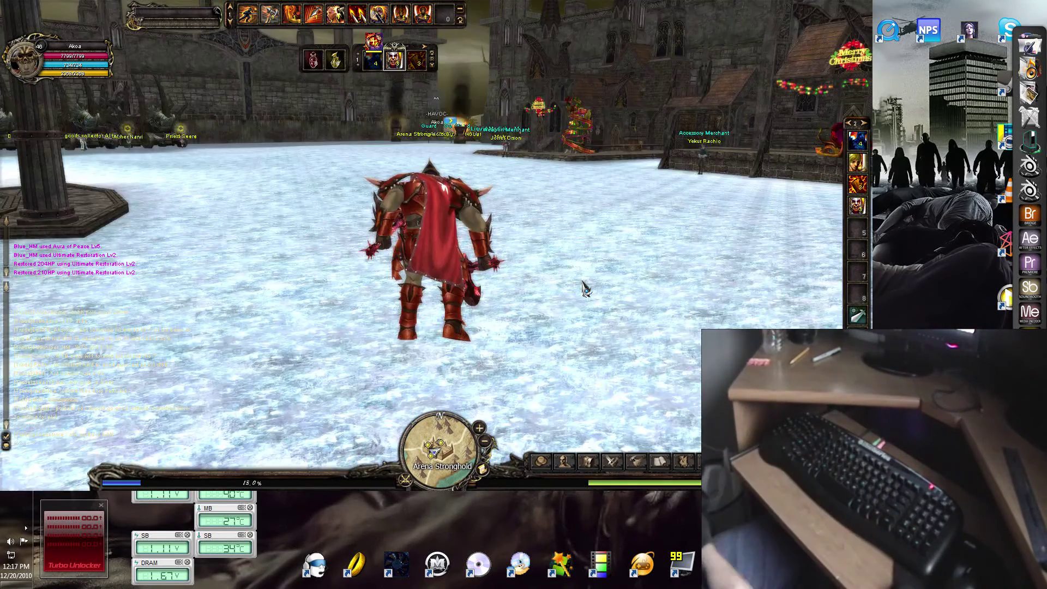
pyautogui.press('w')
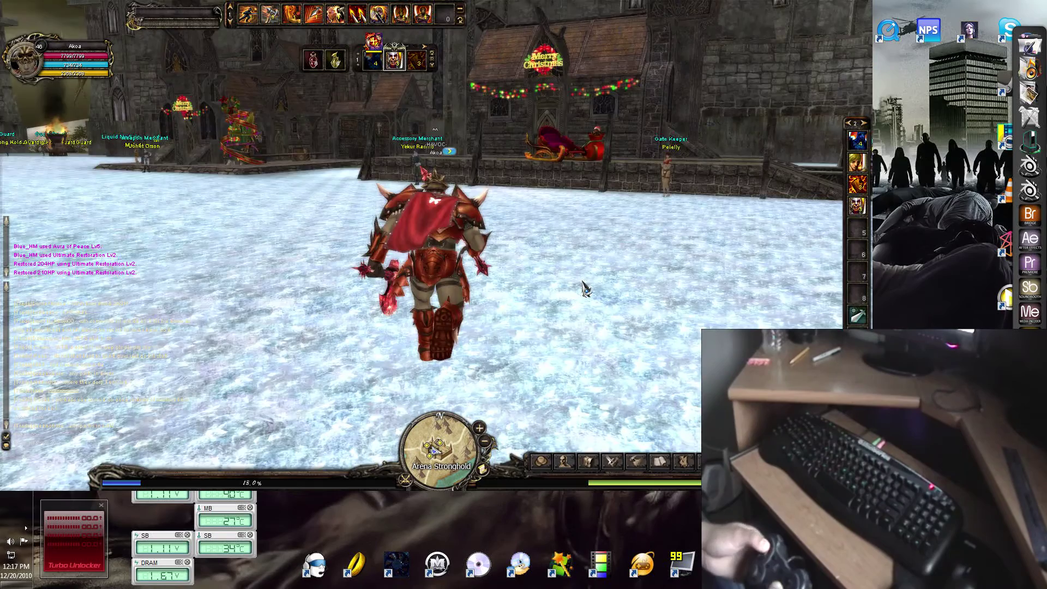
pyautogui.press('d')
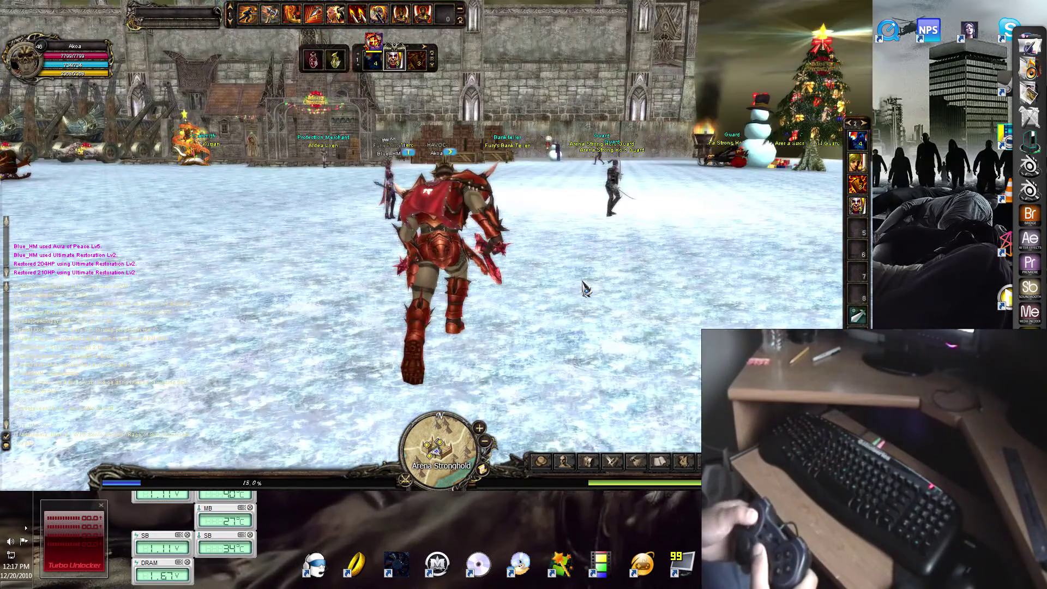
pyautogui.press('a')
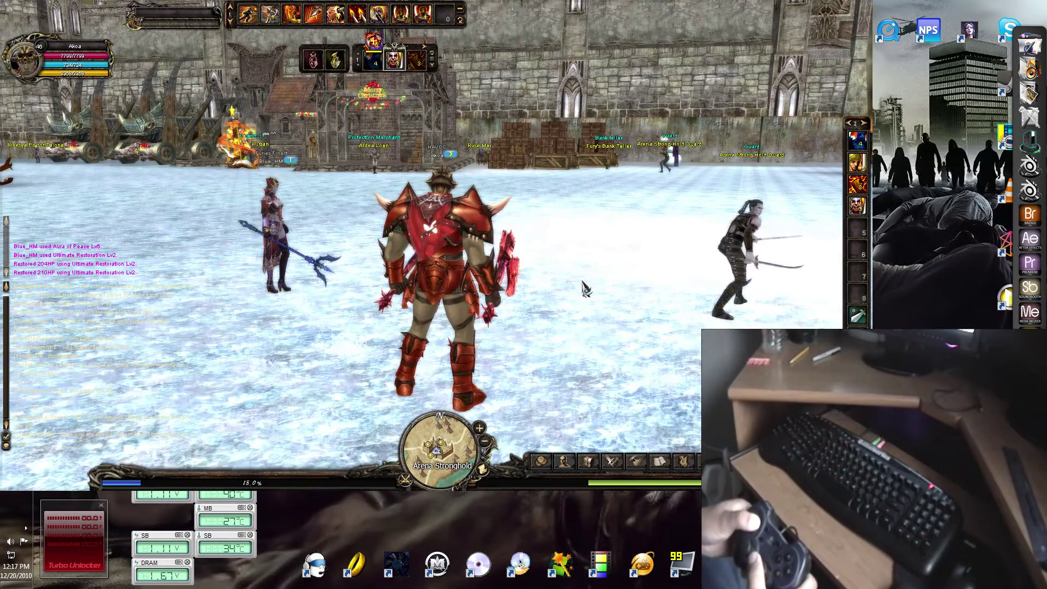
# Post a chat message saying they're on youtube now, correcting typos while typing.
pyautogui.press('Return')
pyautogui.write("you'er on yo")
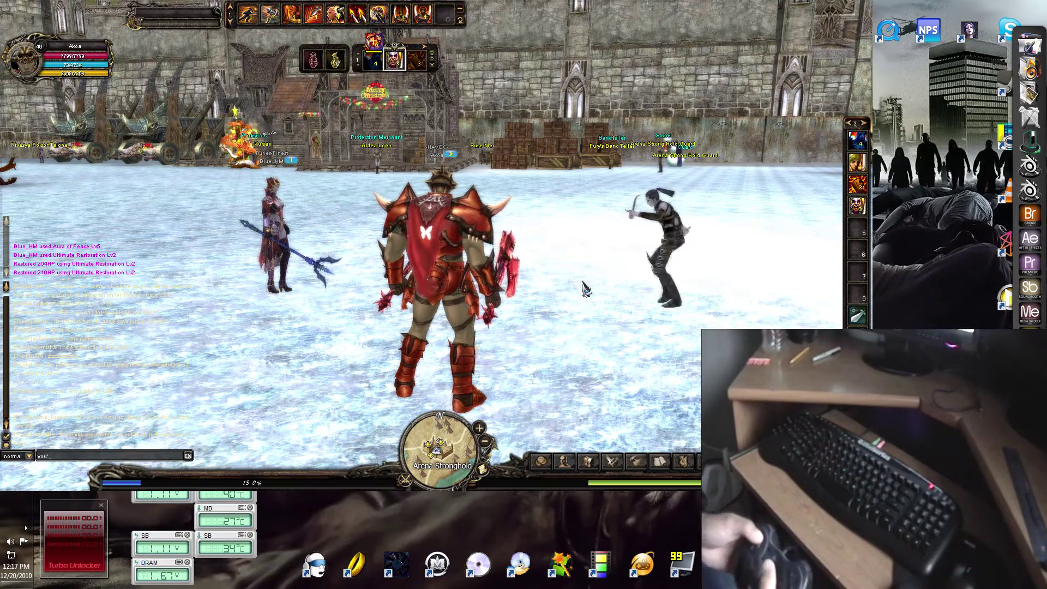
pyautogui.press('BackSpace')
pyautogui.press('BackSpace')
pyautogui.press('BackSpace')
pyautogui.press('BackSpace')
pyautogui.press('BackSpace')
pyautogui.press('BackSpace')
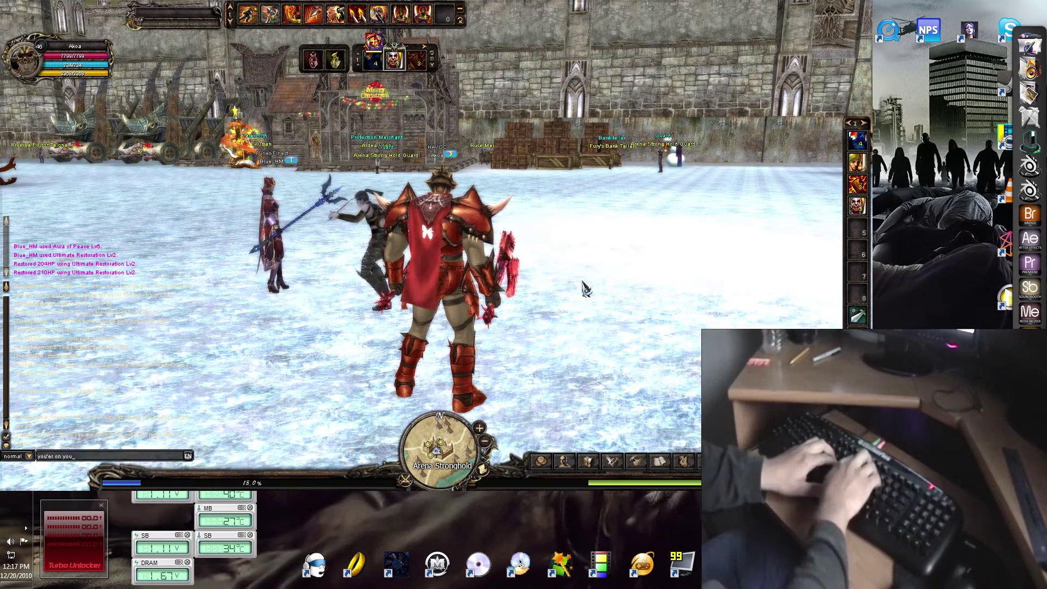
pyautogui.press('BackSpace')
pyautogui.press('BackSpace')
pyautogui.write('re yo')
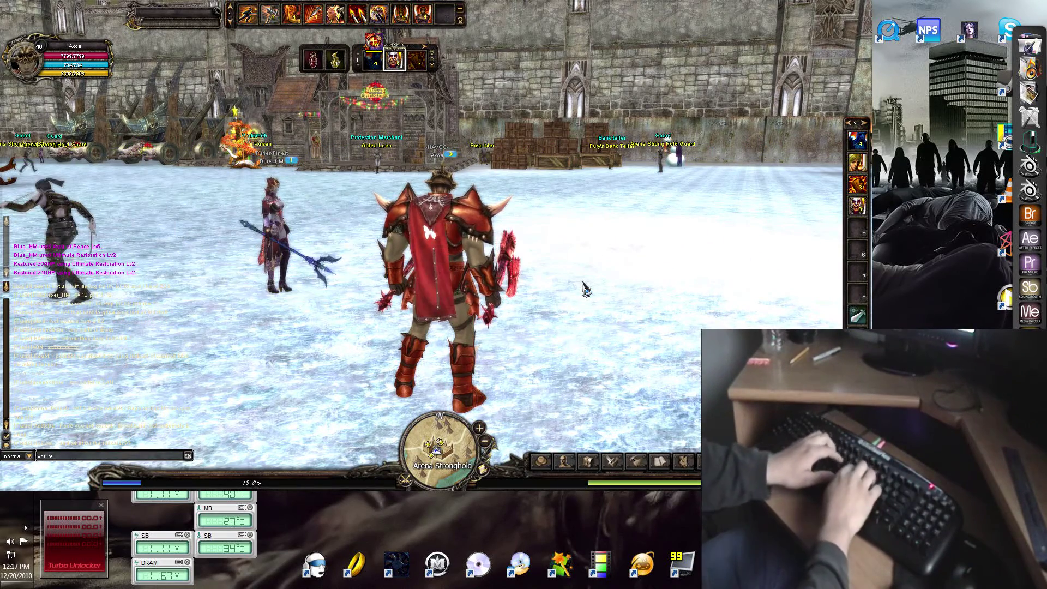
pyautogui.press('BackSpace')
pyautogui.press('BackSpace')
pyautogui.write('on ')
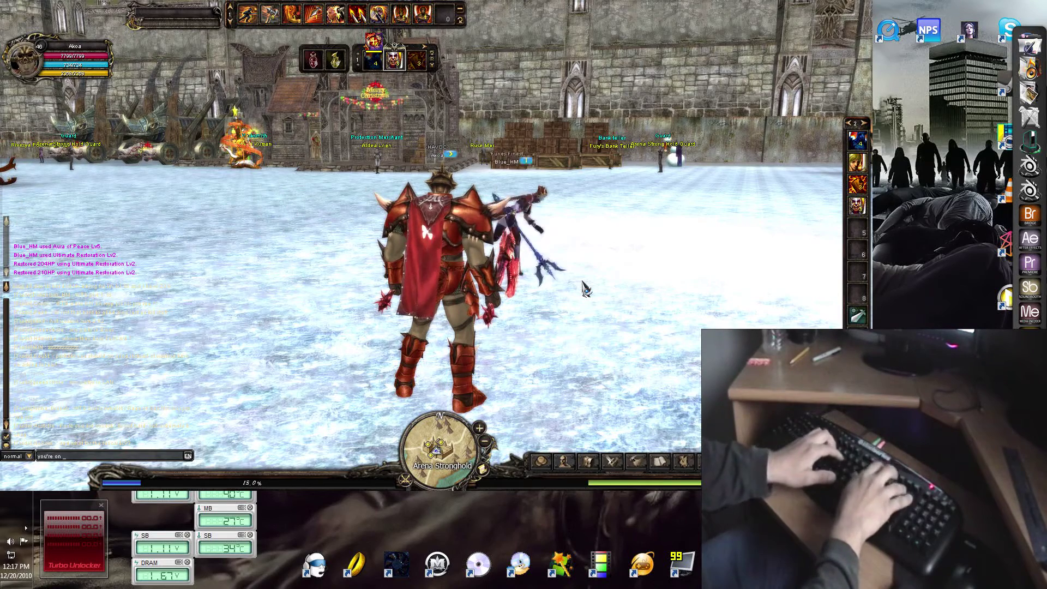
pyautogui.write('youube now')
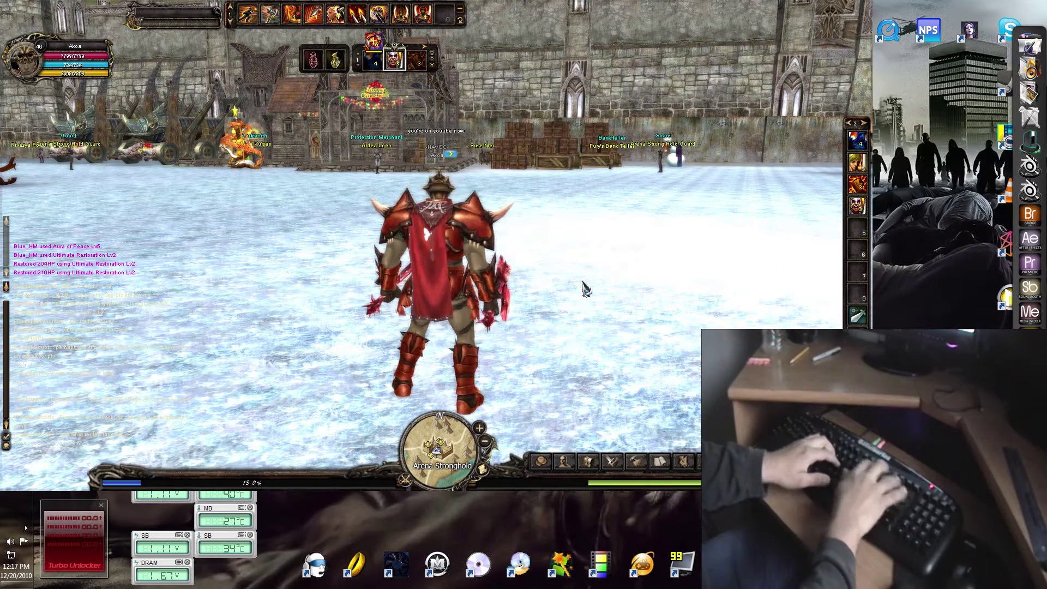
pyautogui.press('Return')
# Send a follow-up chat line with the corrected word 'youtube'.
pyautogui.write('youtube')
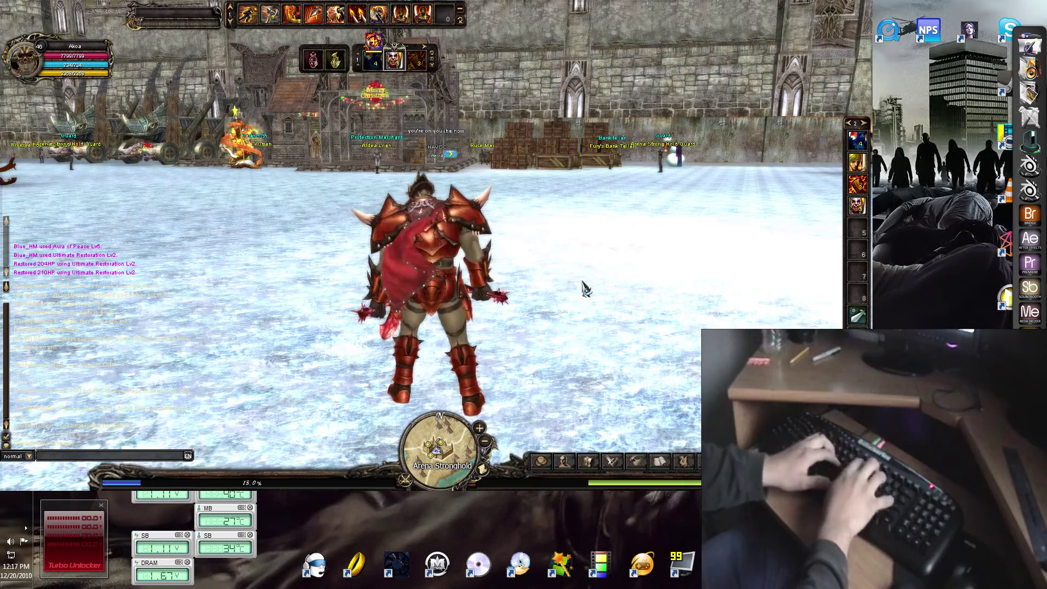
pyautogui.press('Return')
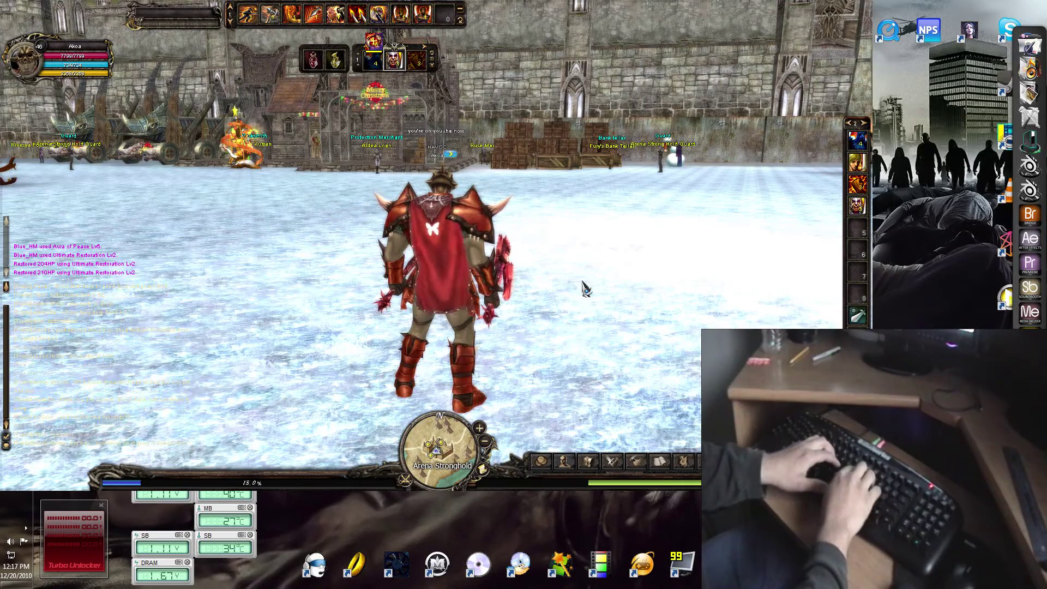
pyautogui.moveTo(531, 265); pyautogui.dragTo(654, 254)
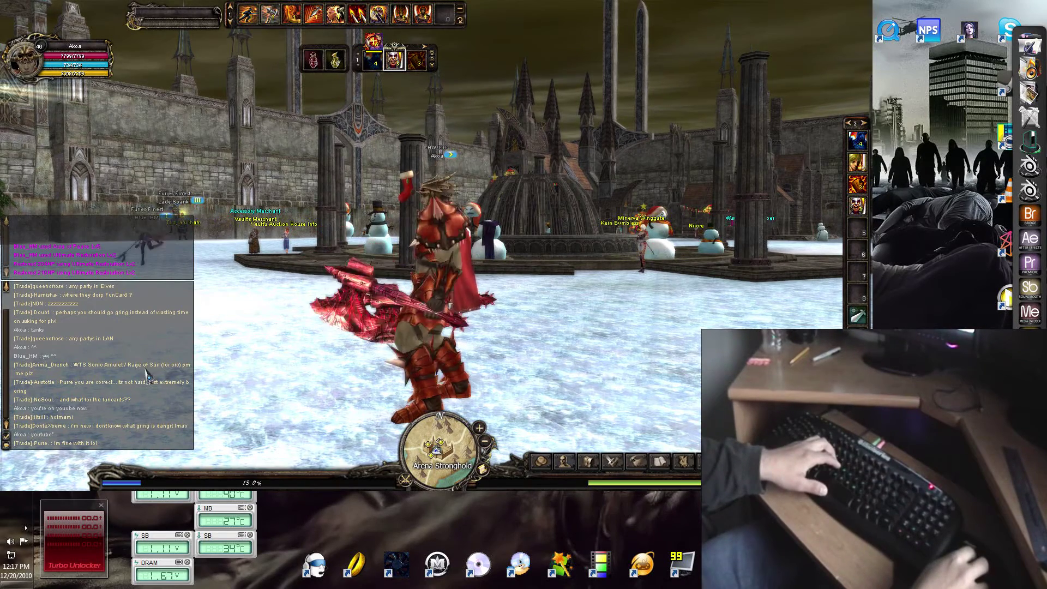
# Turn the view left, send 'lol' in chat, then run forward and jump.
pyautogui.press('Left')
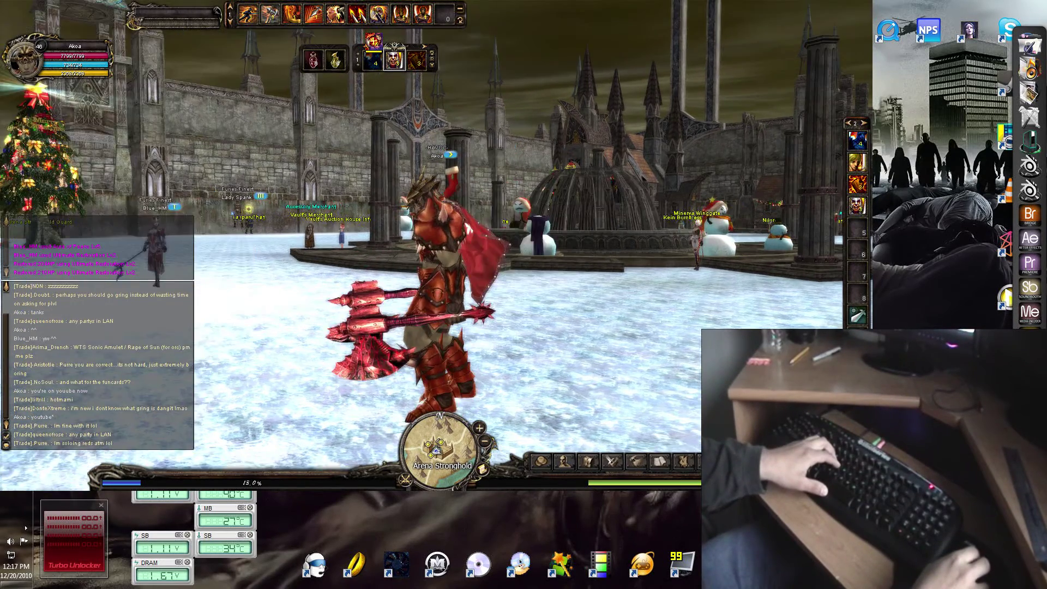
pyautogui.moveTo(192, 352); pyautogui.dragTo(182, 351)
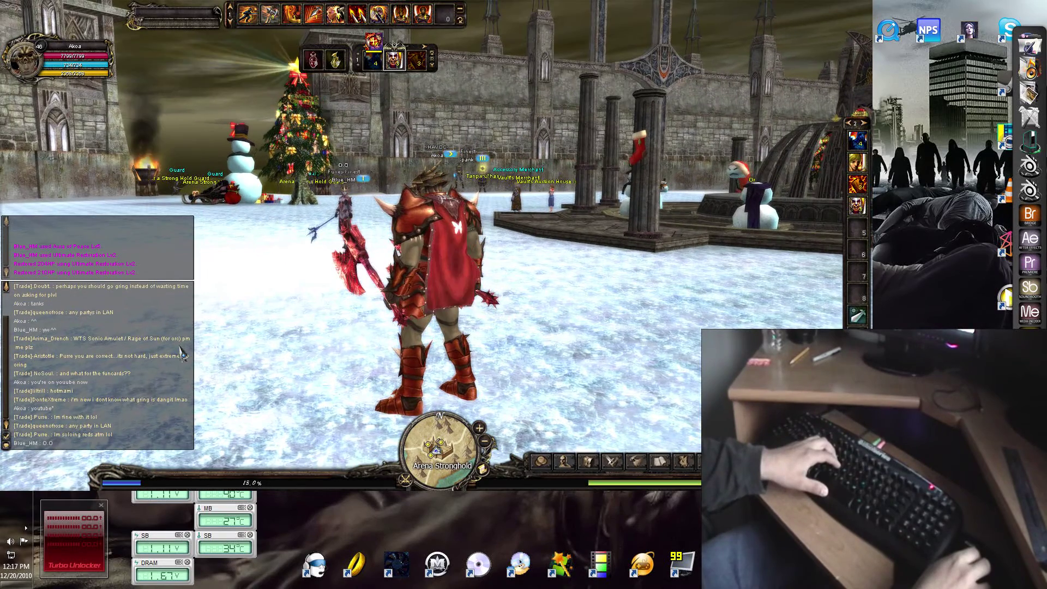
pyautogui.press('Return')
pyautogui.write('lo')
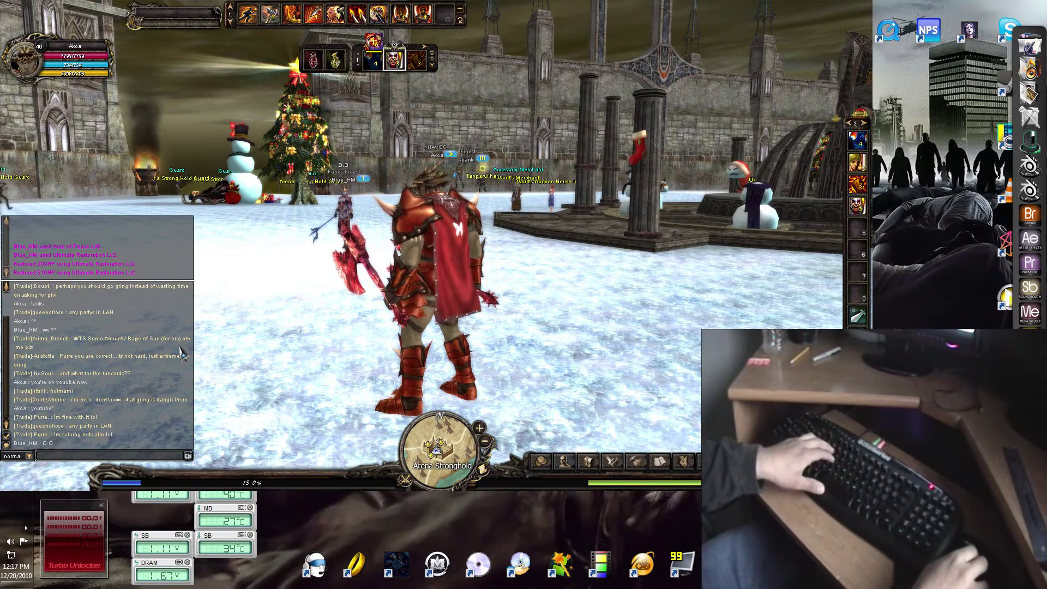
pyautogui.write('lo')
pyautogui.press('Return')
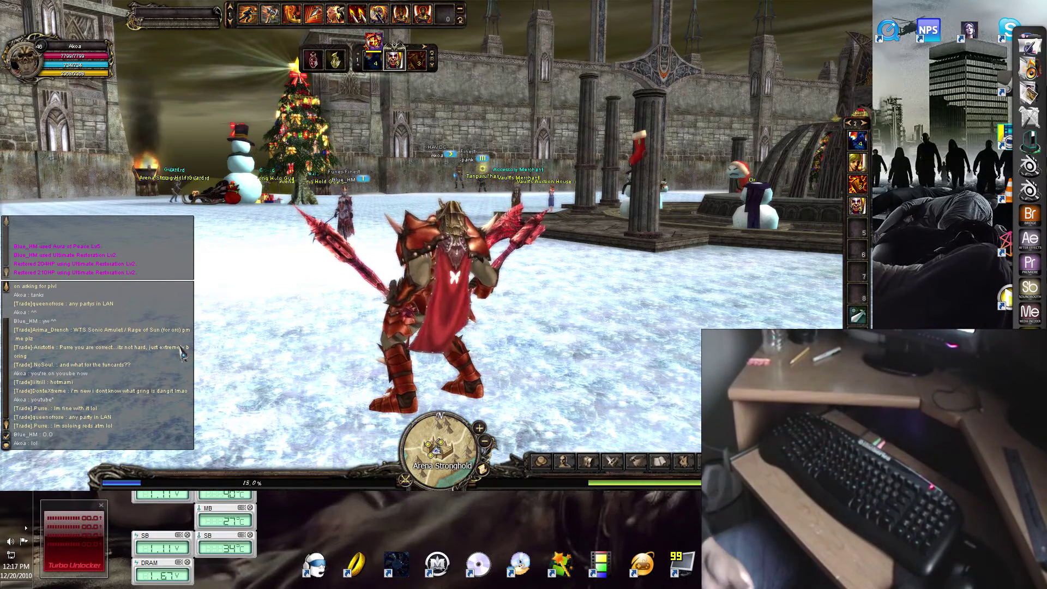
pyautogui.press('w')
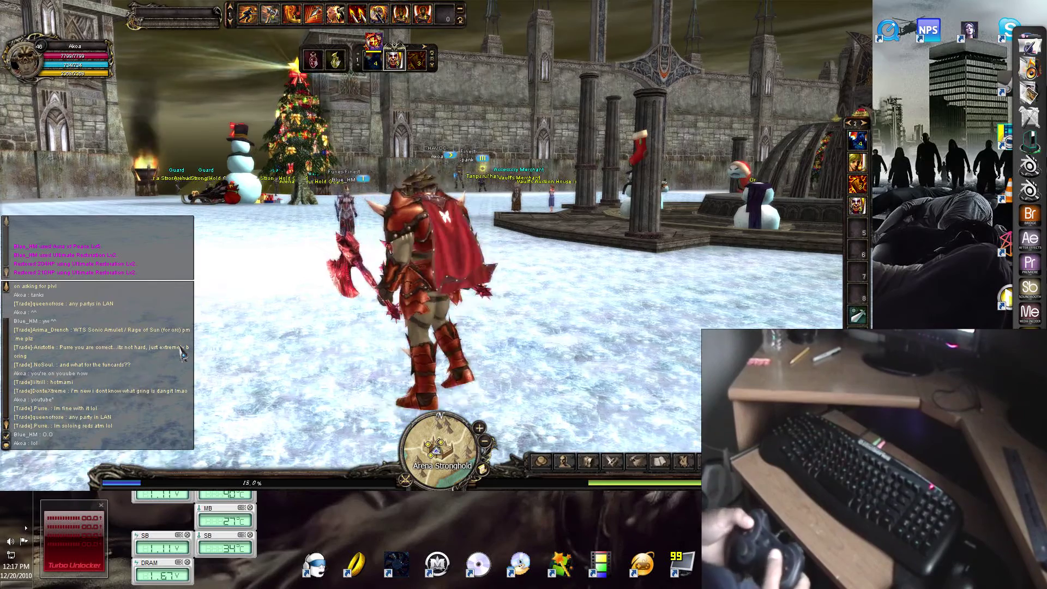
pyautogui.press('space')
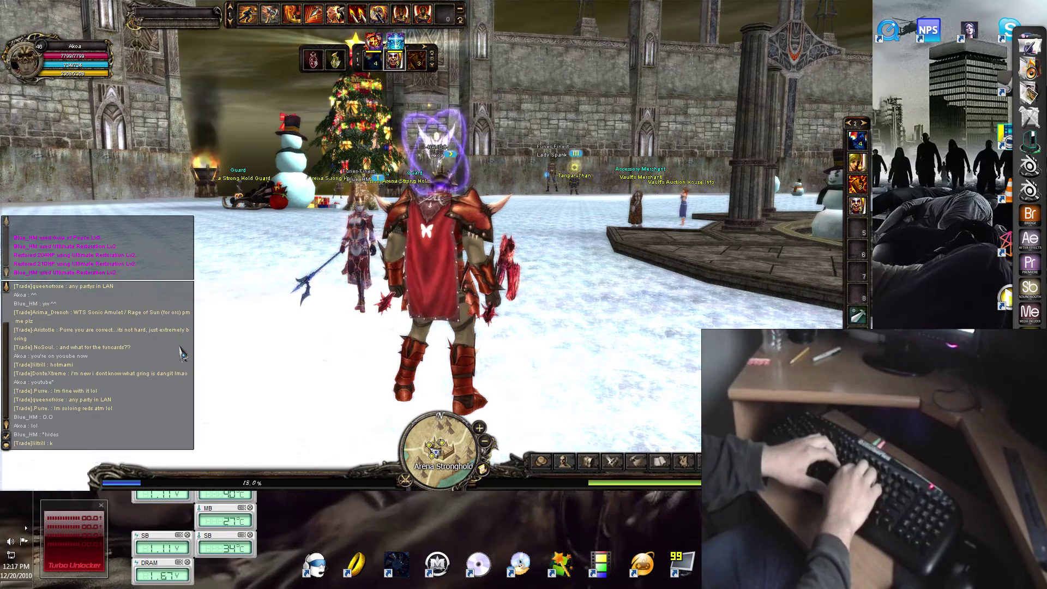
# Post 'well i'm just about done with the vid laters' and '^^', then ready weapons.
pyautogui.press('Return')
pyautogui.write("well i'm")
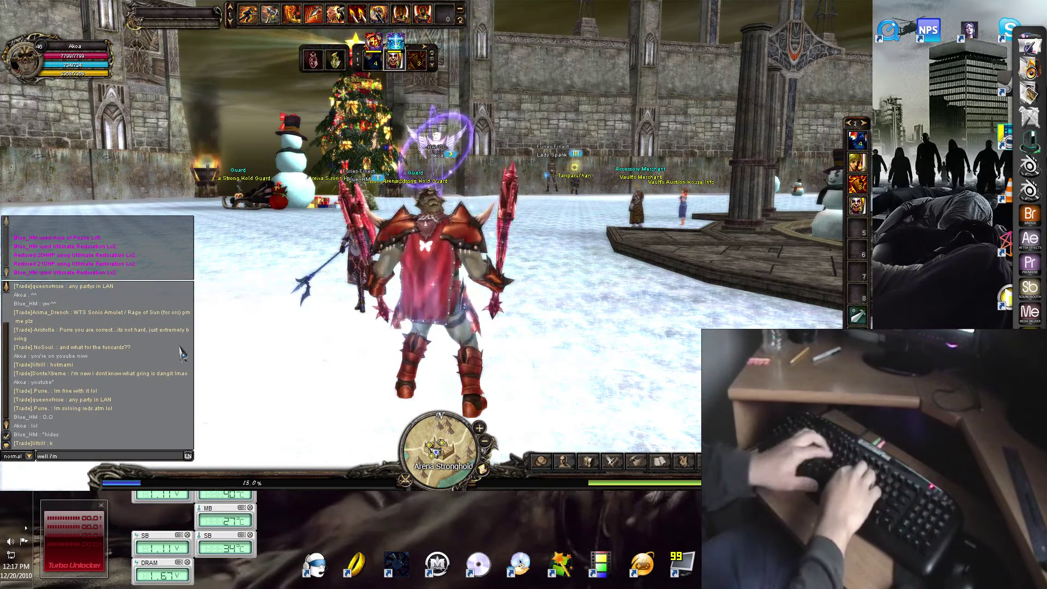
pyautogui.write(' just about')
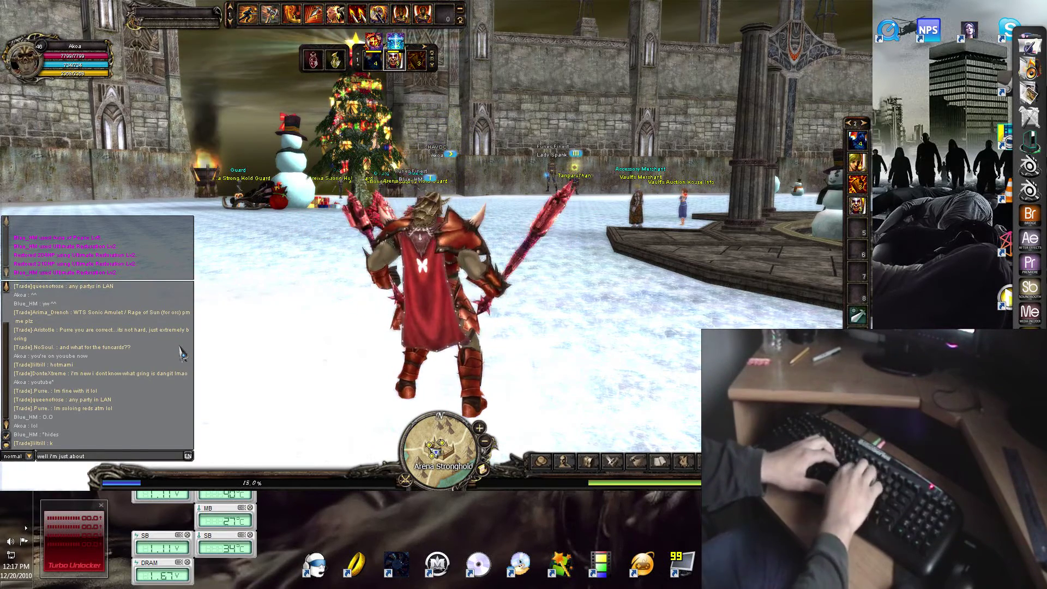
pyautogui.write(' done with the')
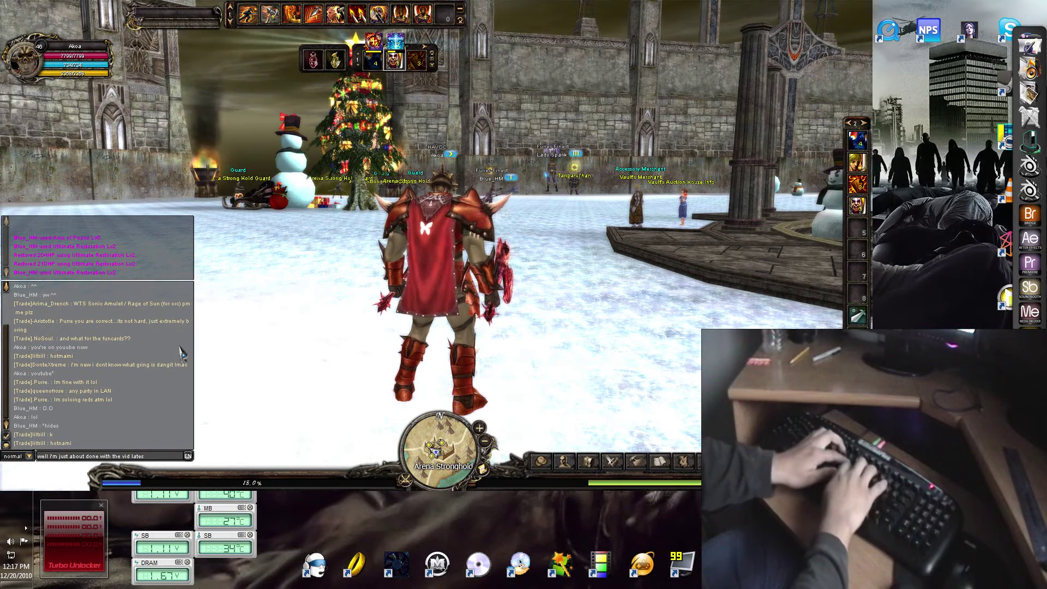
pyautogui.write(' vid laters')
pyautogui.press('Return')
pyautogui.press('Return')
pyautogui.write('^^')
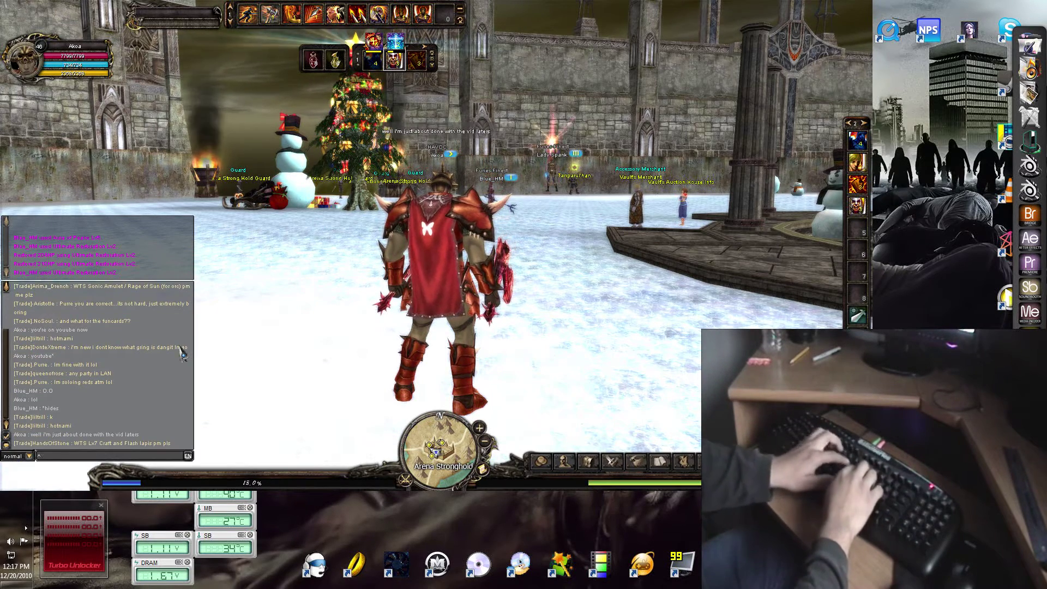
pyautogui.press('Return')
pyautogui.press('z')
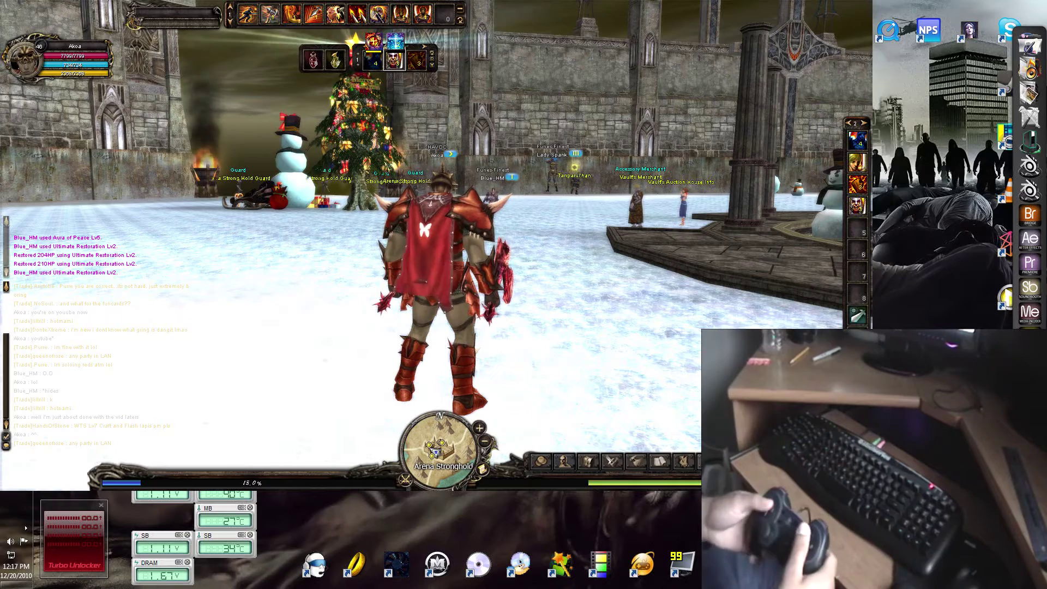
# Exit Shaiya from the Options menu and confirm quitting.
pyautogui.press('o')
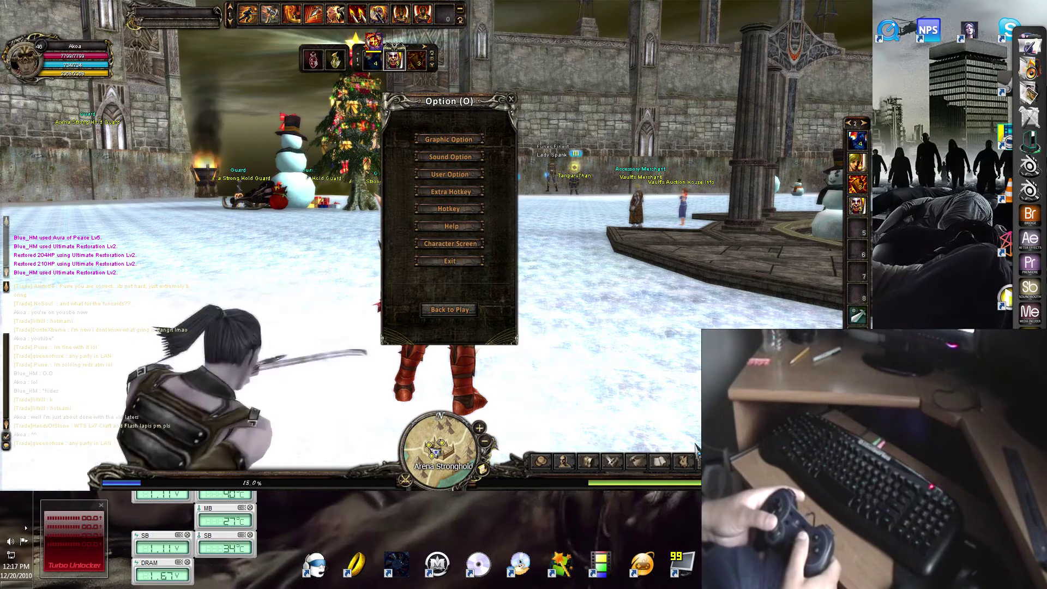
pyautogui.click(463, 261)
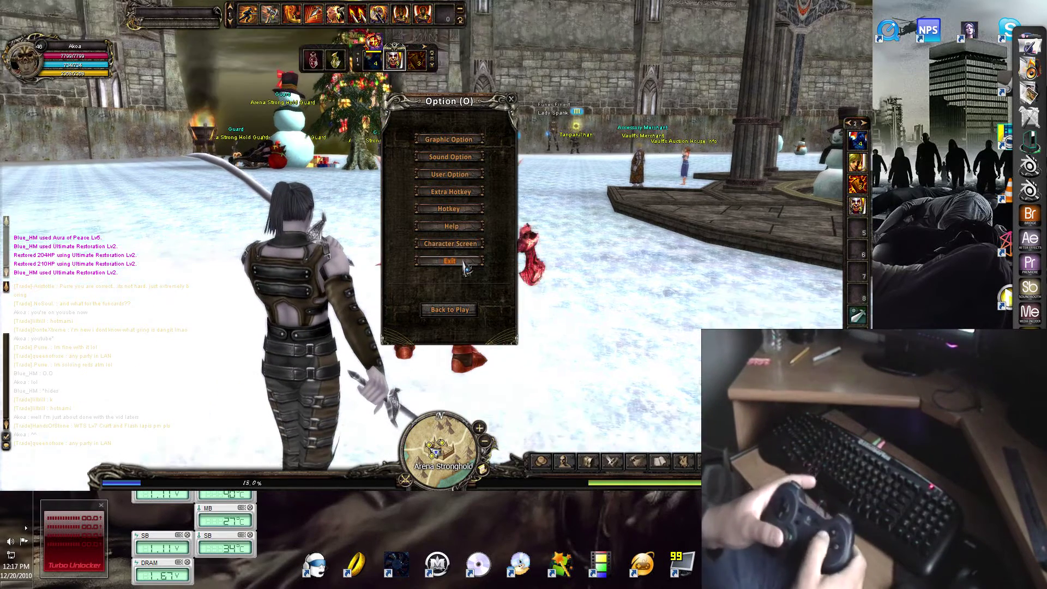
pyautogui.click(464, 264)
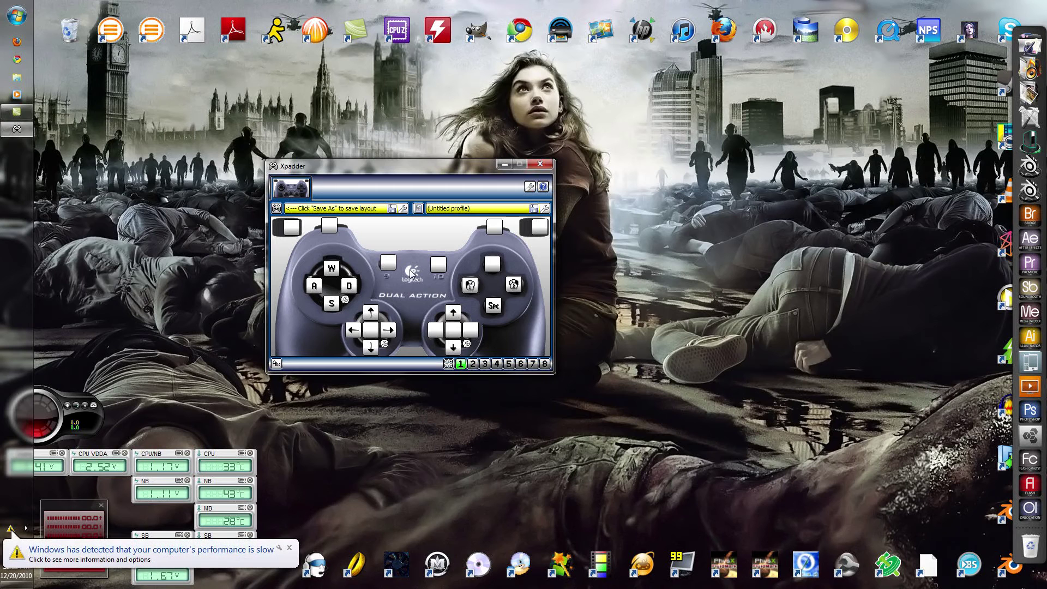
pyautogui.press('Right')
pyautogui.press('Down')
pyautogui.click(526, 452)
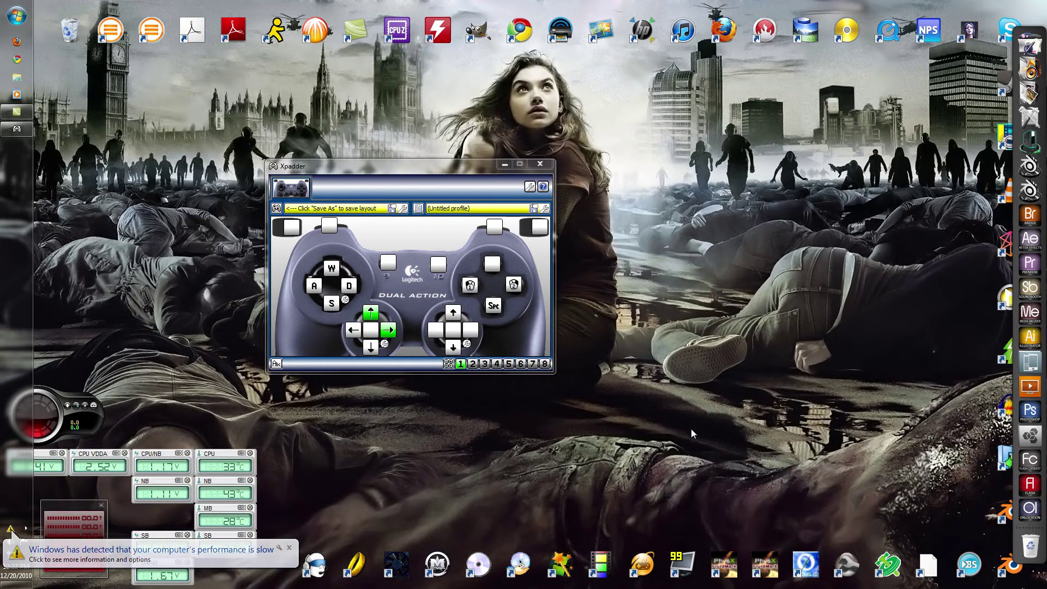
pyautogui.press('Down')
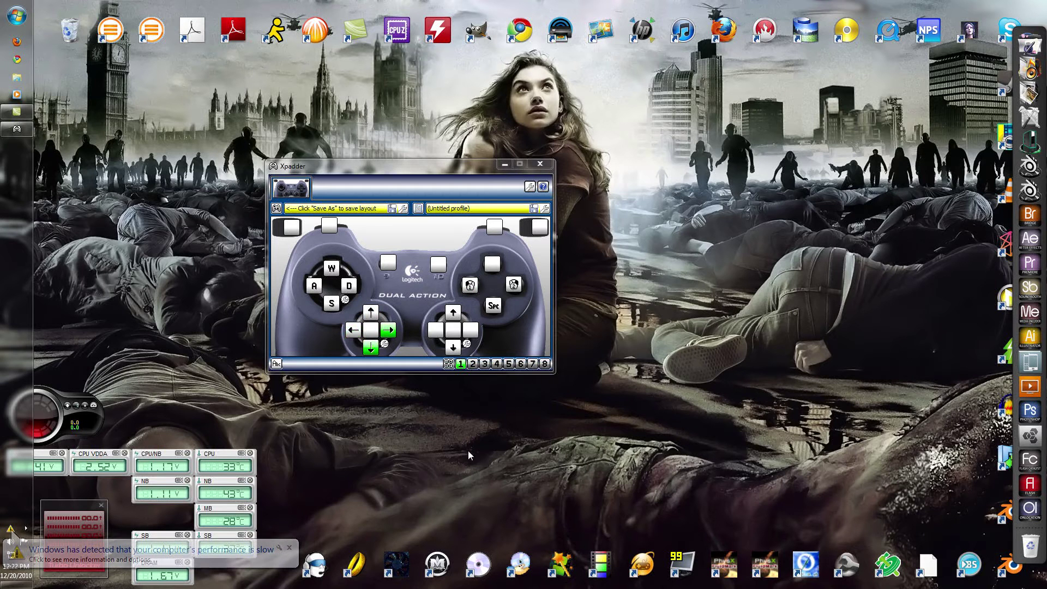
pyautogui.press('Right')
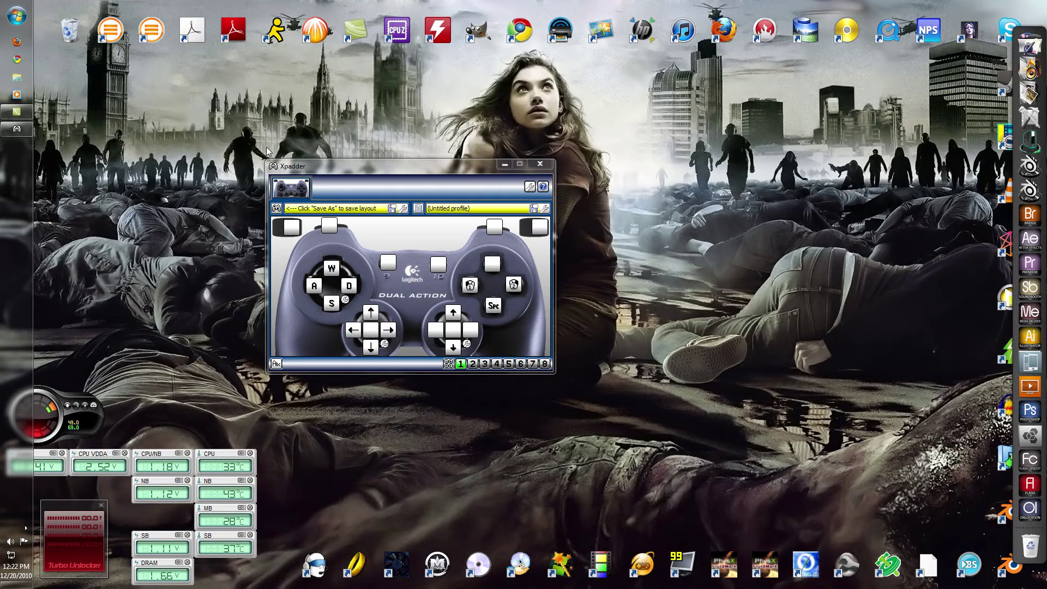
pyautogui.press('Left')
pyautogui.click(277, 208)
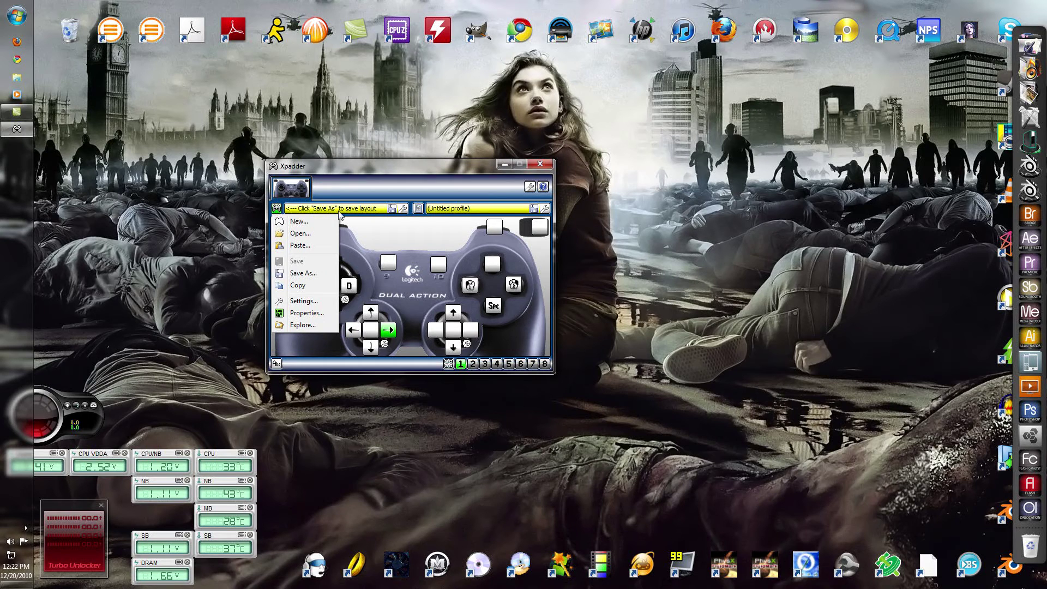
pyautogui.click(459, 239)
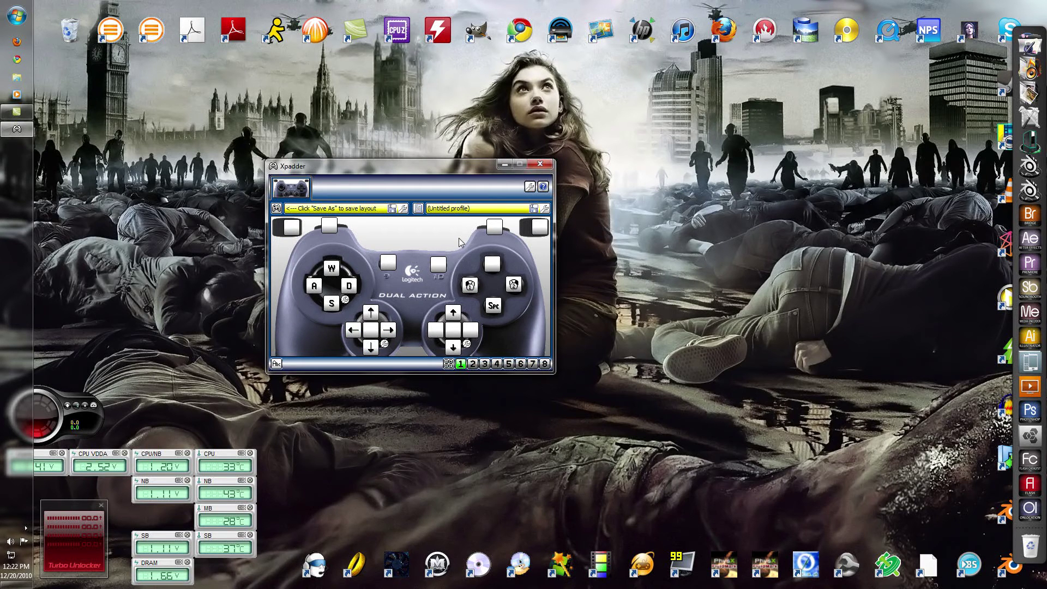